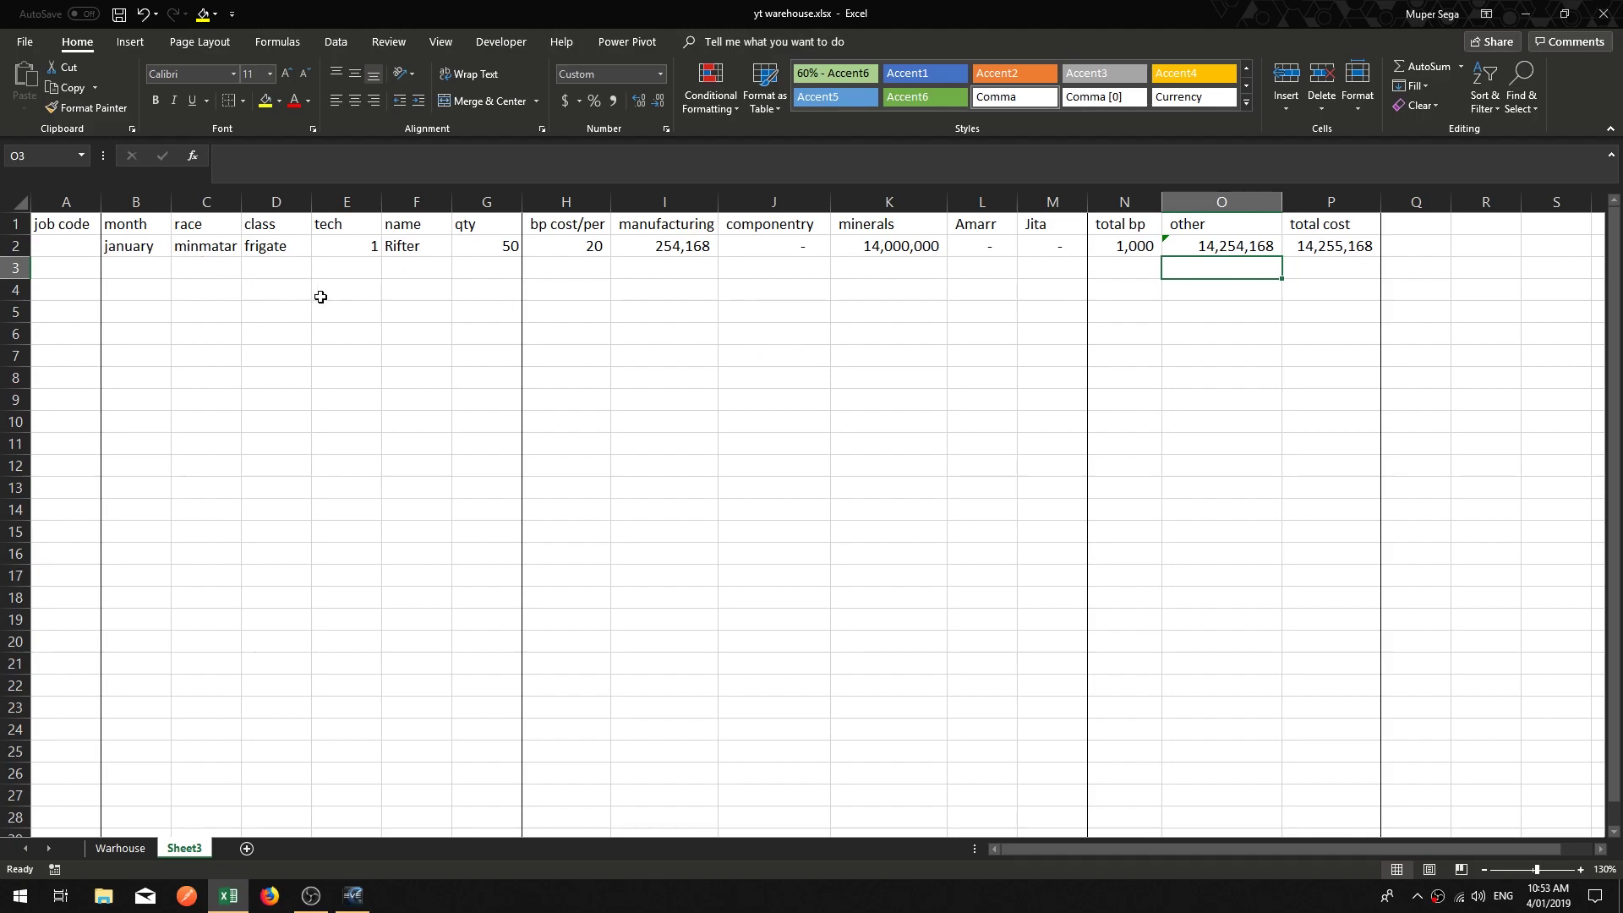
- Insert a new empty column A before the job code column
{"action": "left_click", "coordinate": [54, 248]}
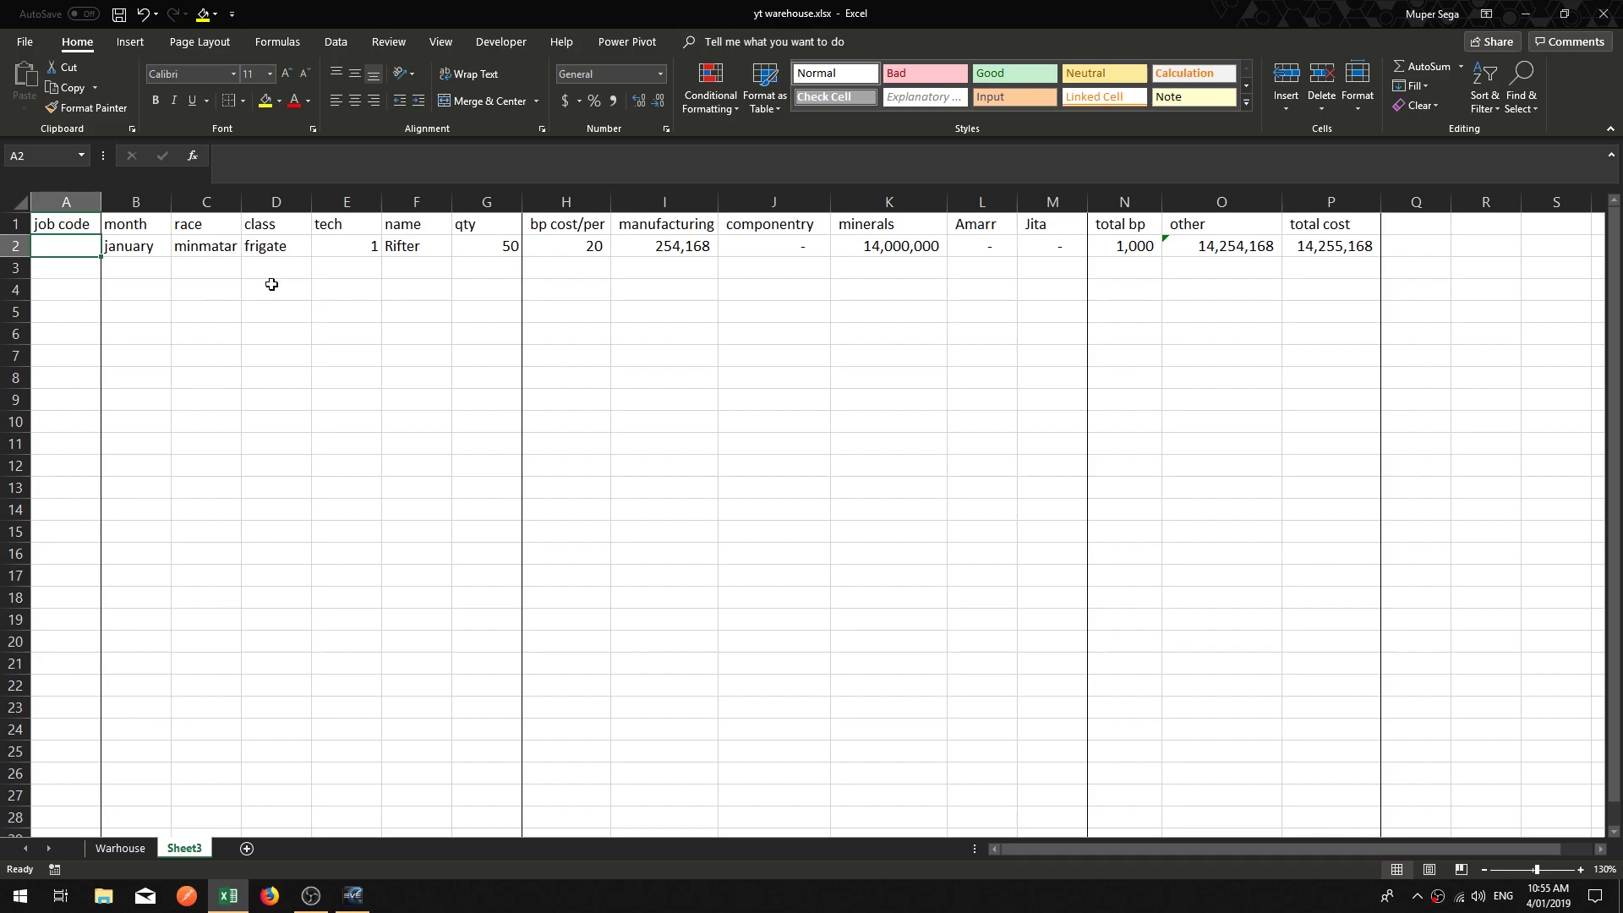
{"action": "left_click", "coordinate": [71, 271]}
{"action": "left_click", "coordinate": [50, 202]}
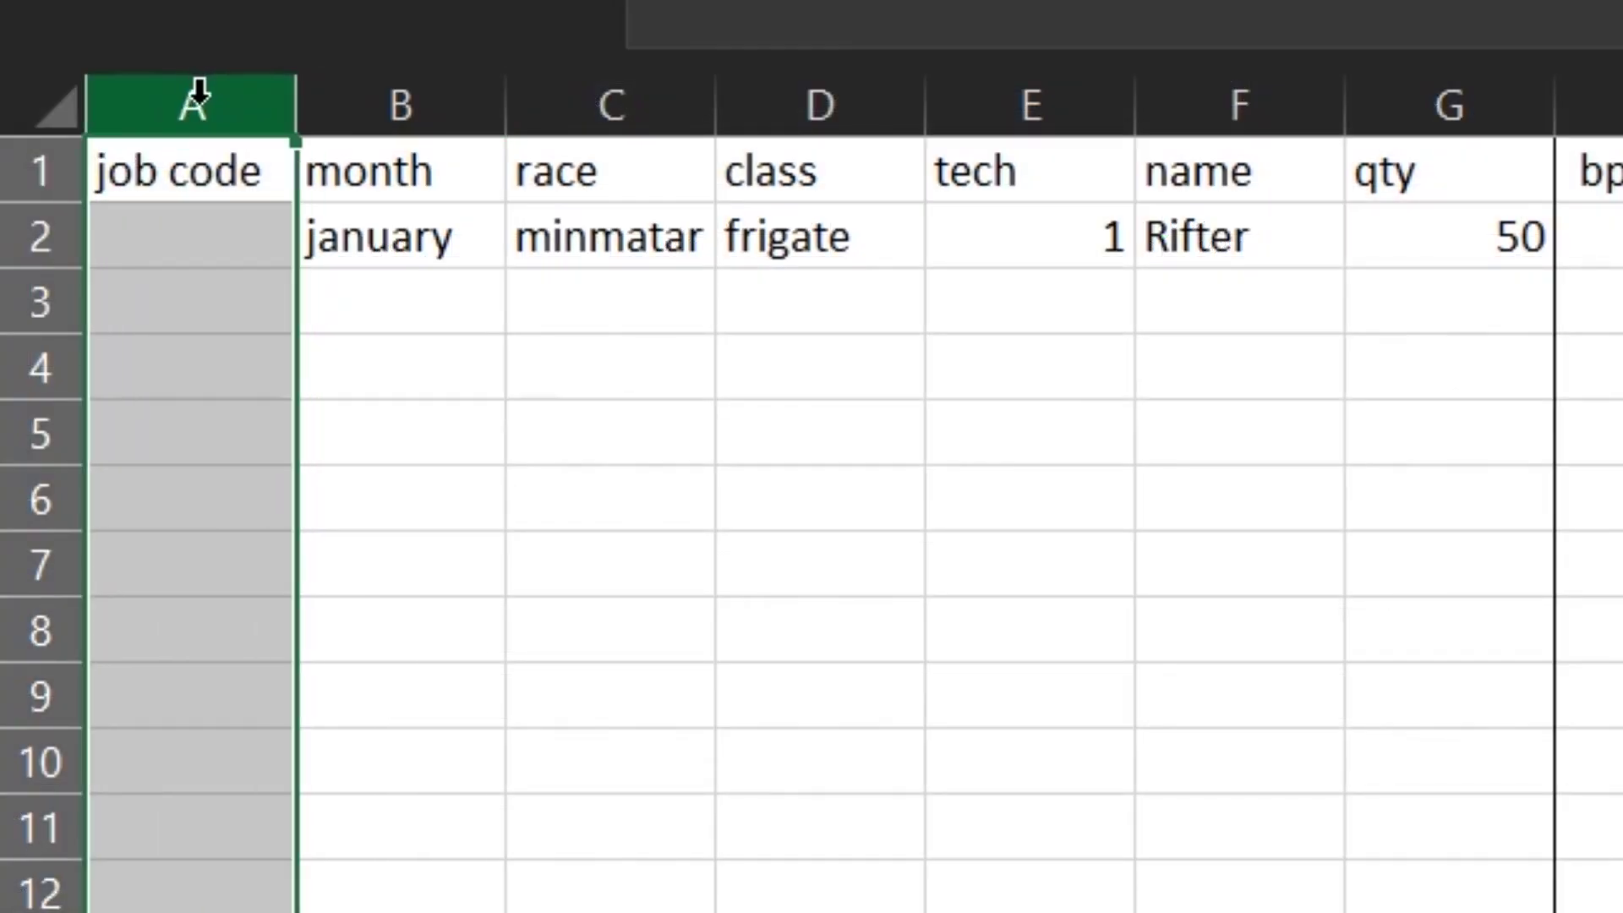
{"action": "right_click", "coordinate": [65, 200]}
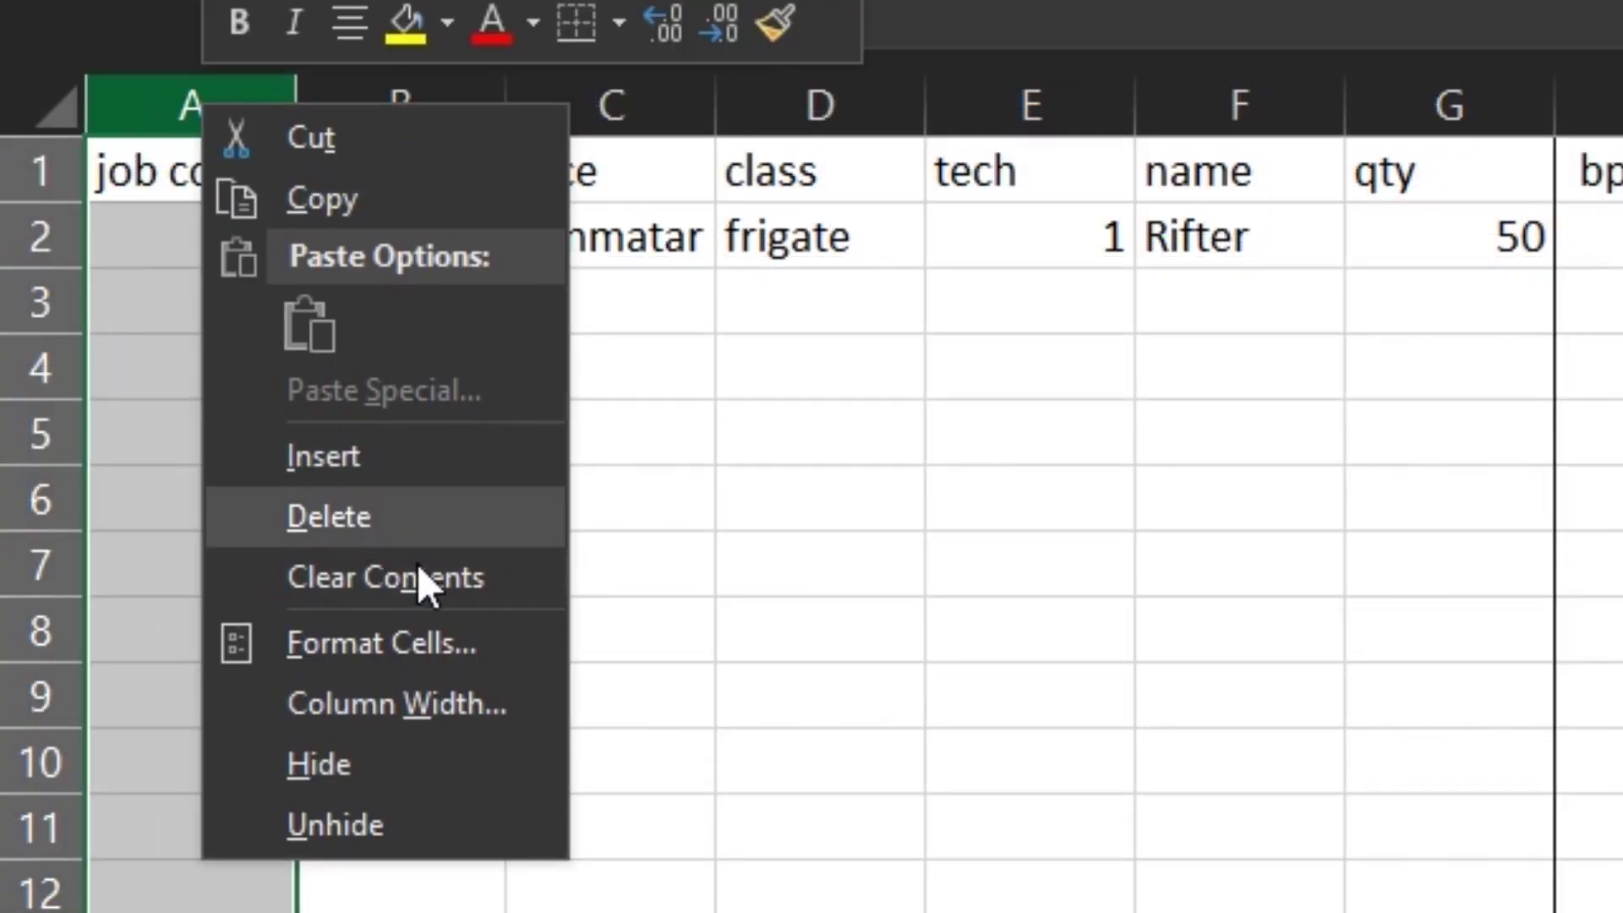
{"action": "left_click", "coordinate": [170, 98]}
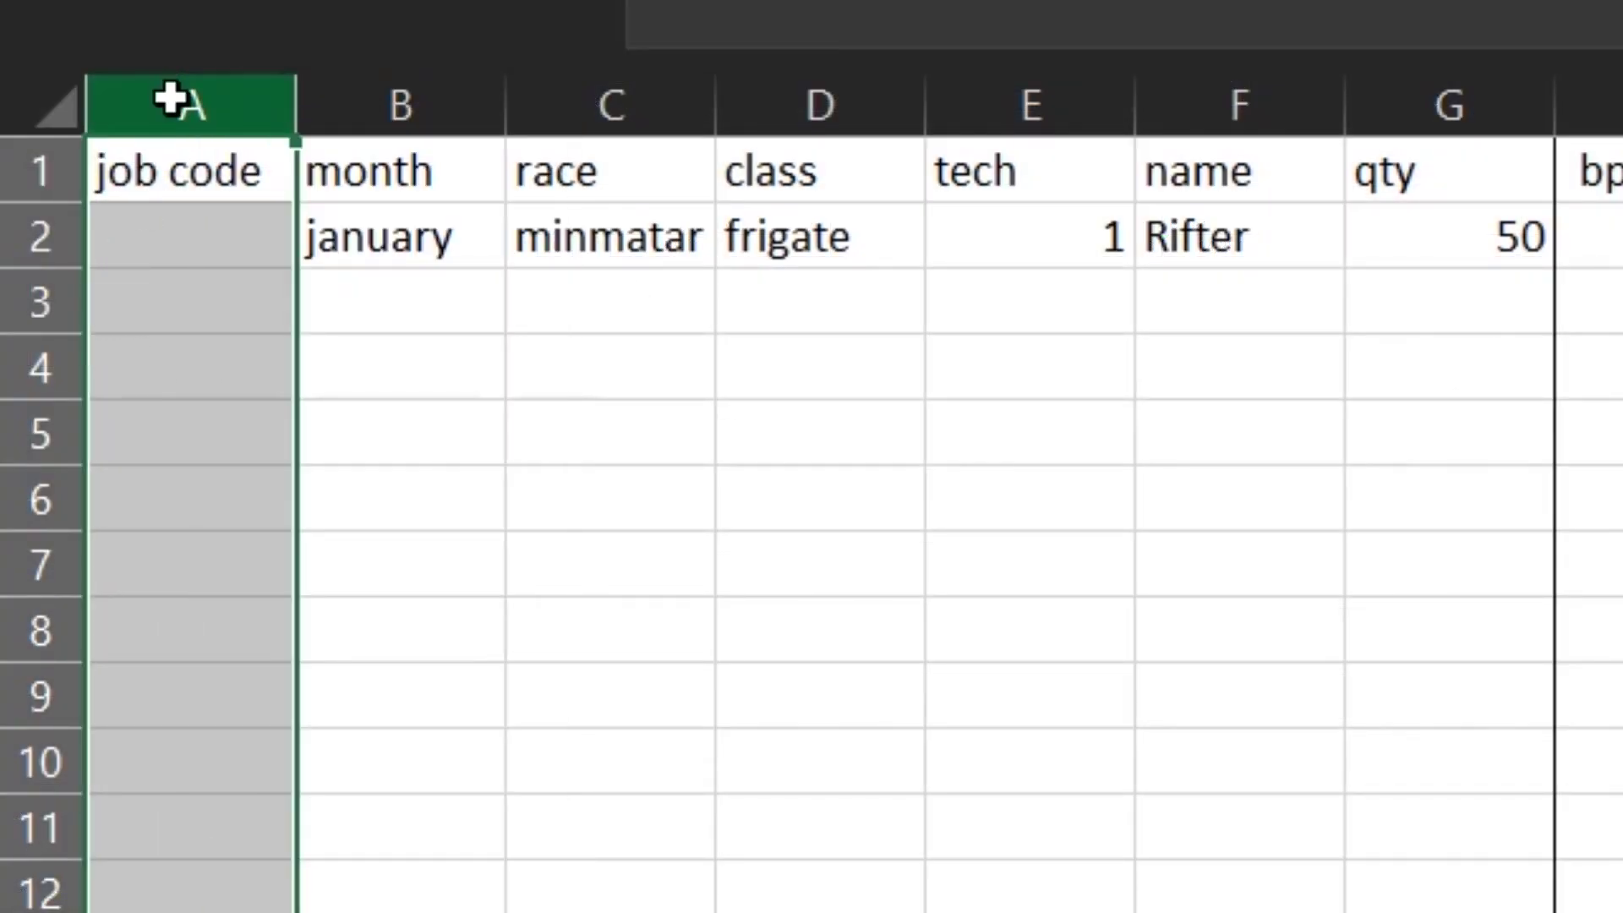
{"action": "right_click", "coordinate": [180, 100]}
{"action": "left_click", "coordinate": [435, 474]}
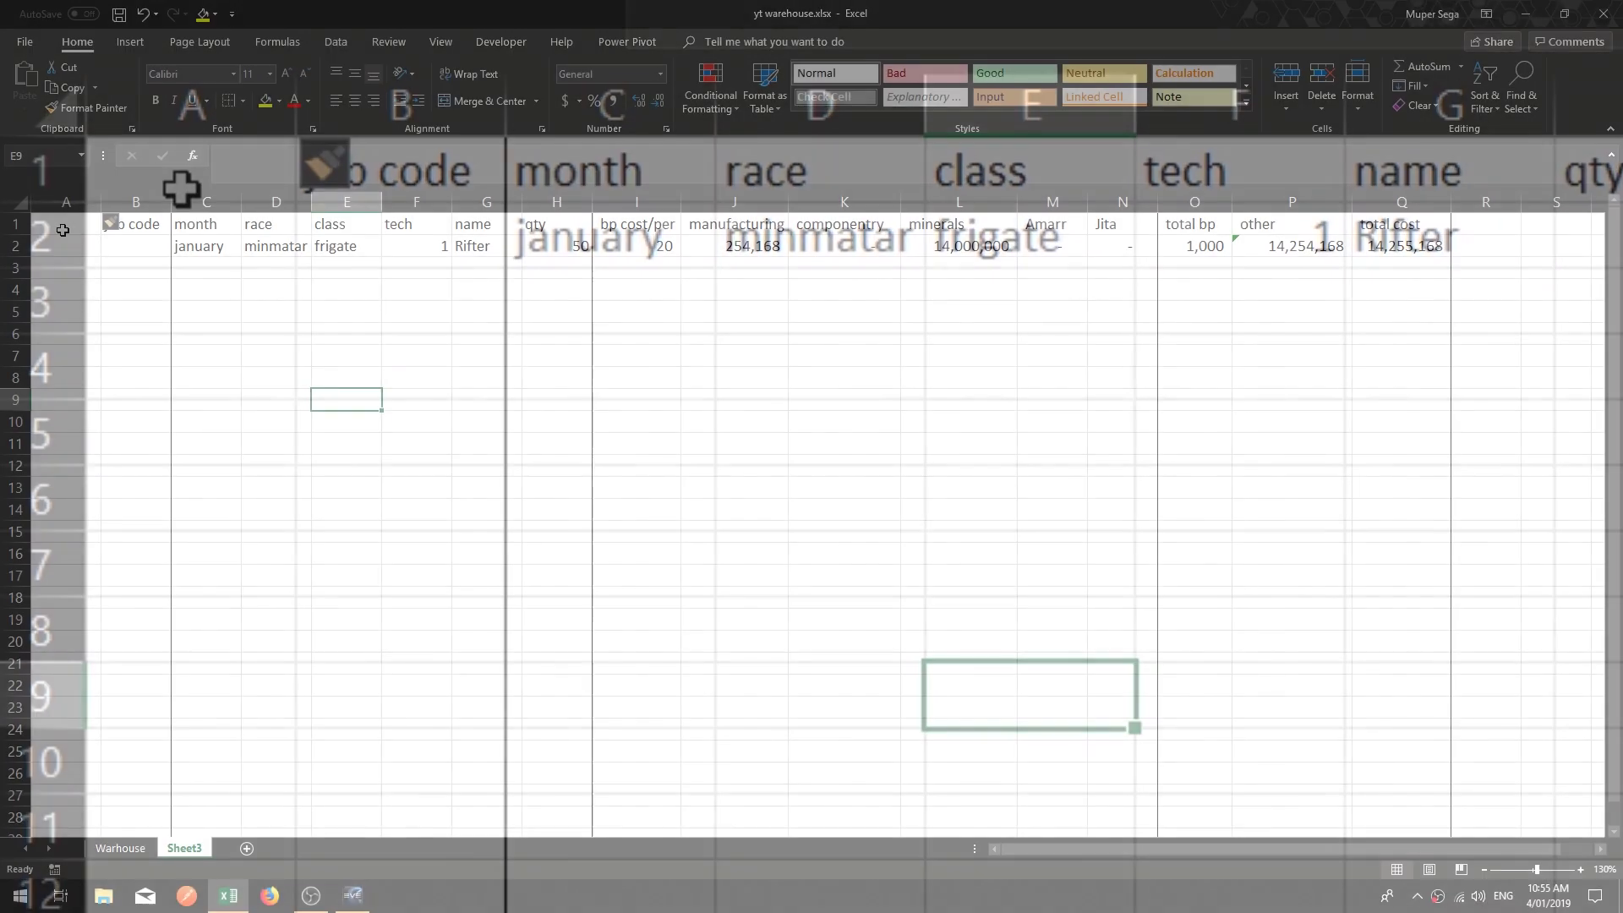
- Head column A 'number' and enter 1, 2, 3, 4, 5 in A2:A6
{"action": "left_click", "coordinate": [229, 238]}
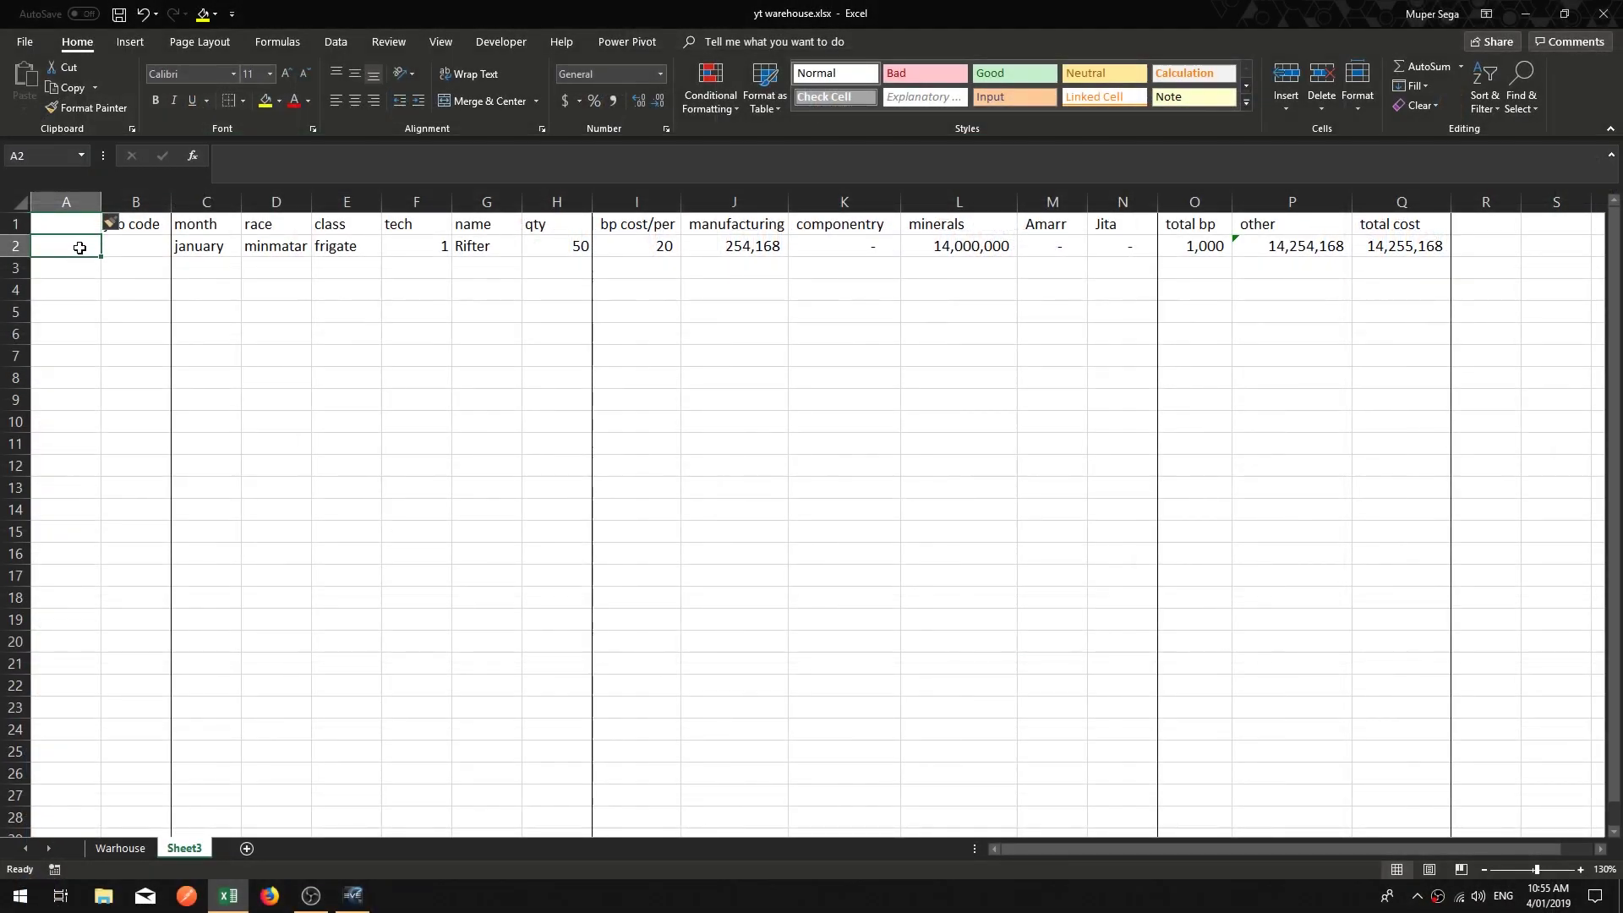
{"action": "left_click", "coordinate": [123, 257]}
{"action": "left_click", "coordinate": [47, 250]}
{"action": "key", "text": "Up"}
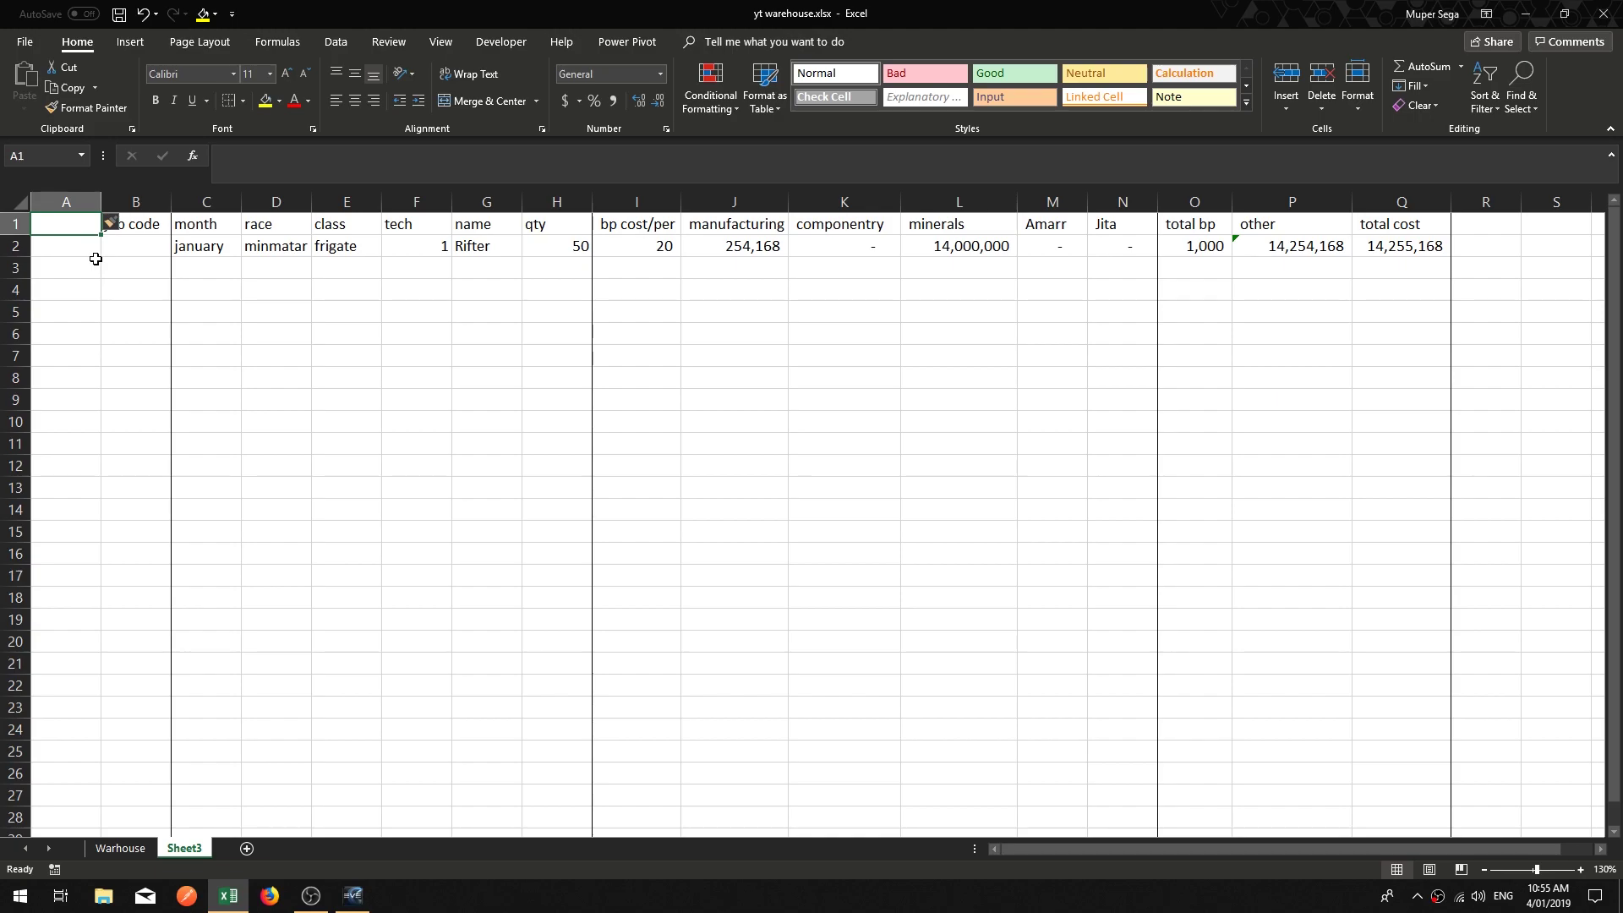
{"action": "type", "text": "#"}
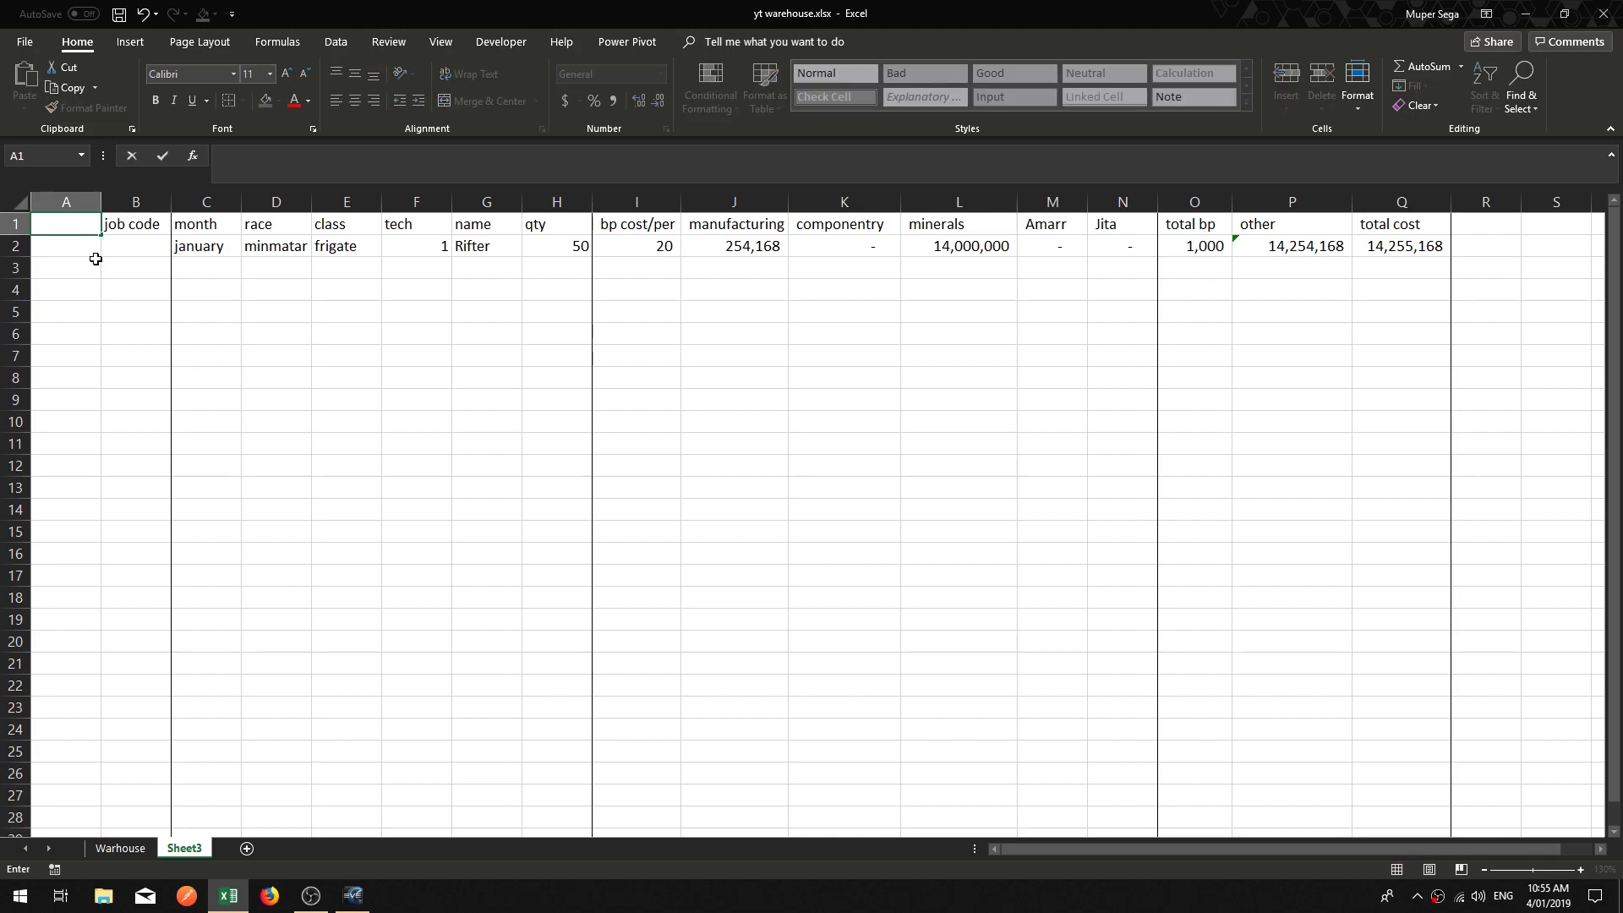
{"action": "type", "text": "number"}
{"action": "key", "text": "Return"}
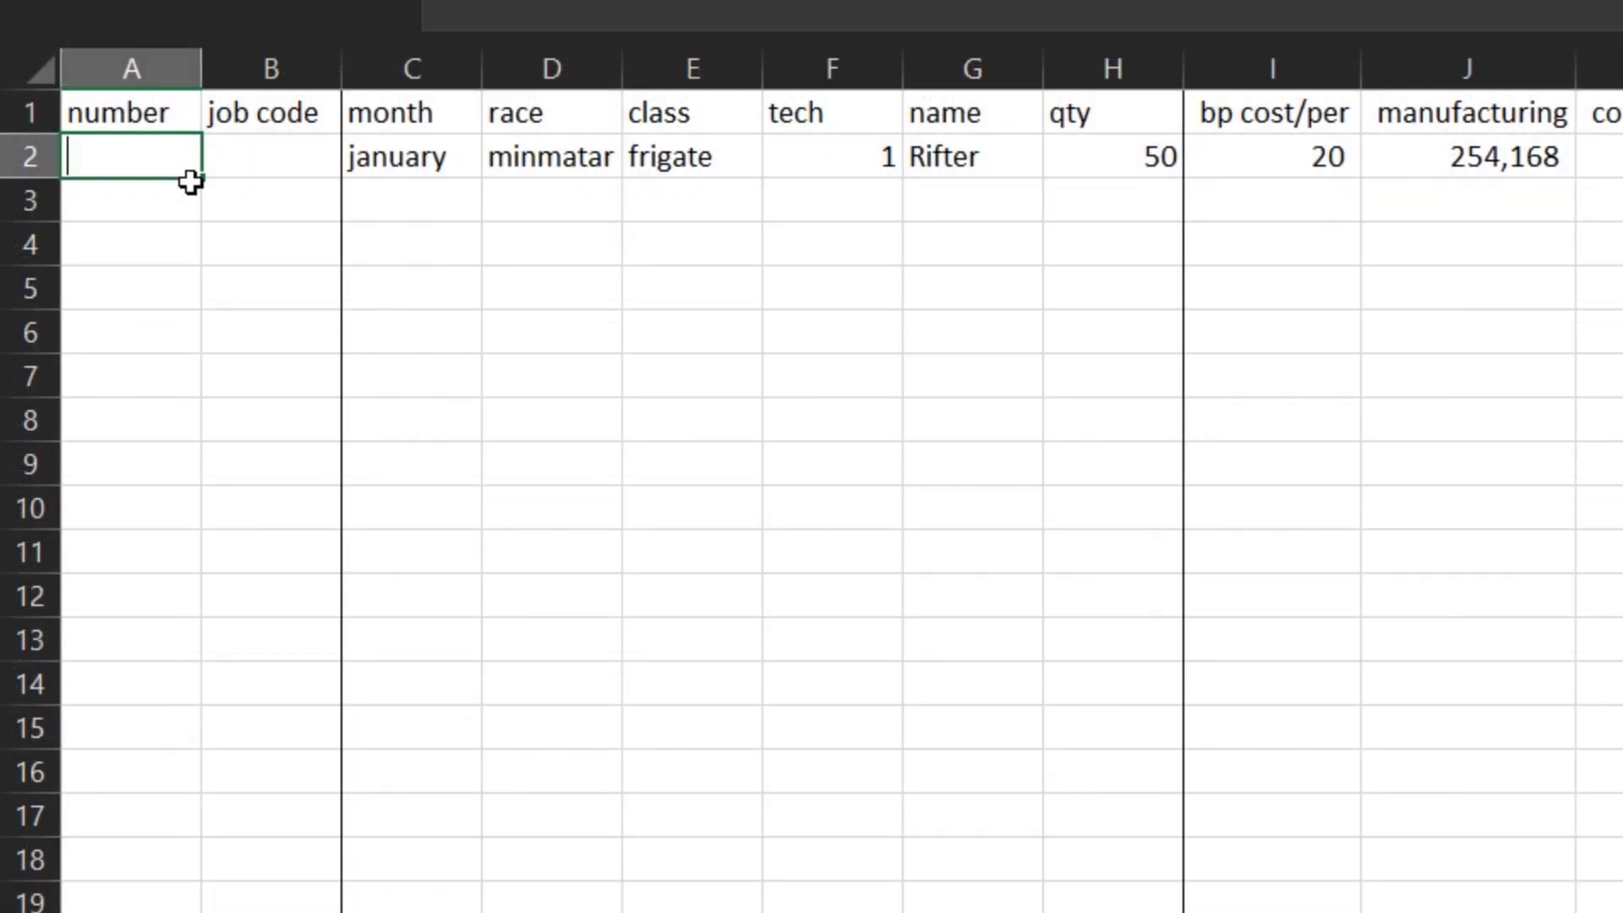
{"action": "type", "text": "1 2 3 4 5"}
{"action": "key", "text": "Return"}
- Select 1–5 in A2:A6 and fill the number series down past 39
{"action": "left_click_drag", "start_coordinate": [167, 162], "coordinate": [330, 795]}
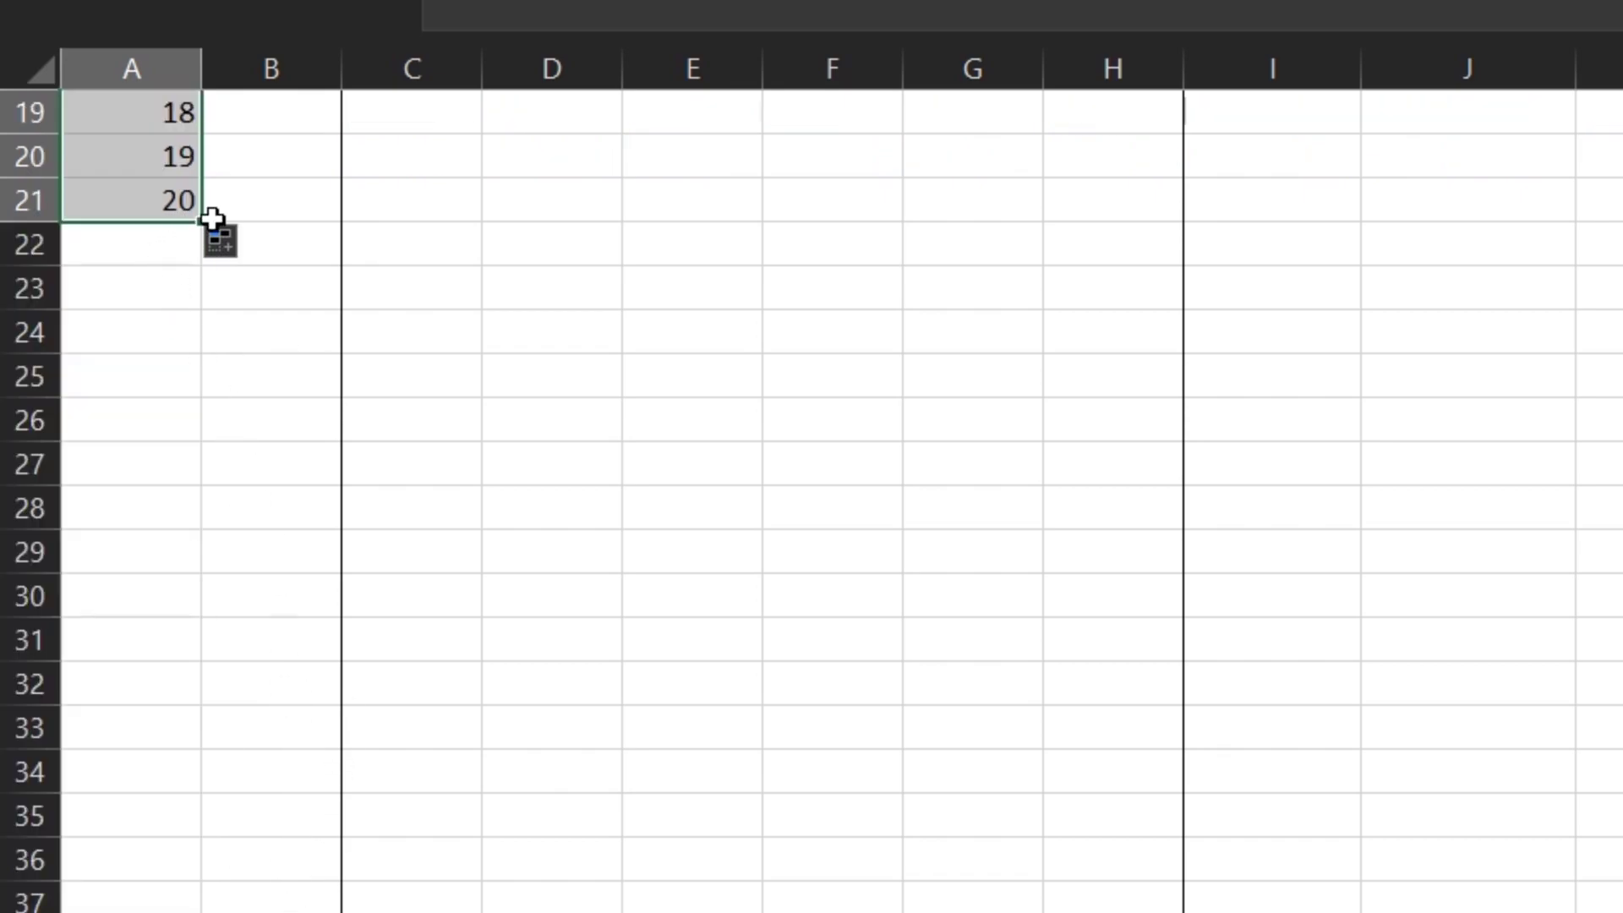
{"action": "left_click_drag", "start_coordinate": [203, 221], "coordinate": [264, 808]}
{"action": "scroll", "coordinate": [267, 811], "scroll_direction": "up", "scroll_amount": 2}
{"action": "scroll", "coordinate": [267, 812], "scroll_direction": "up", "scroll_amount": 11}
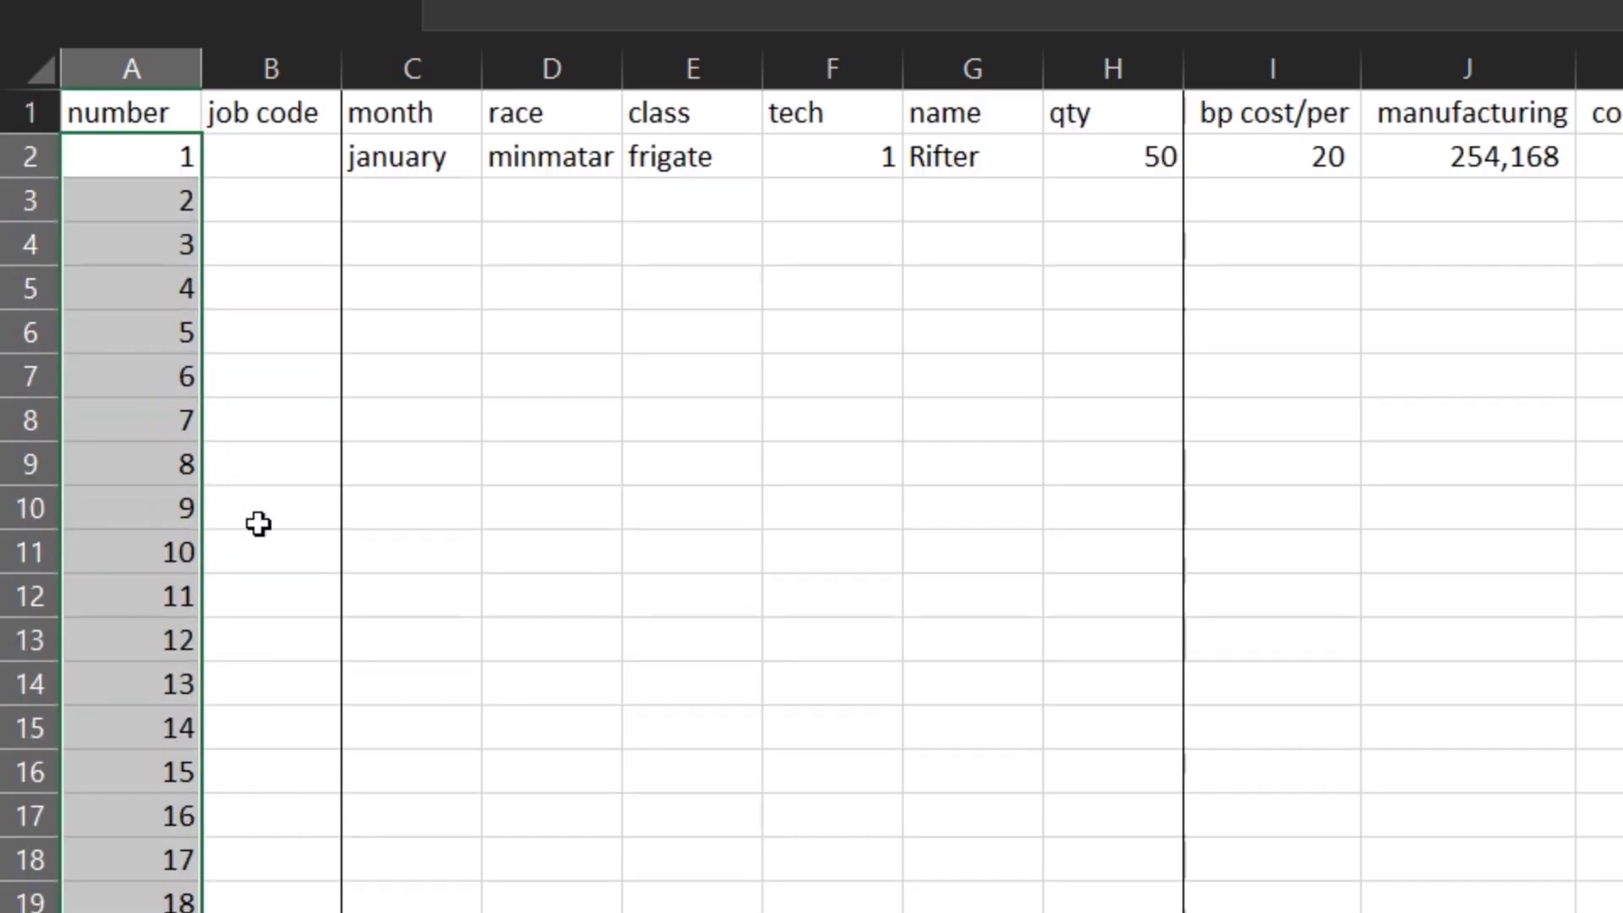
{"action": "scroll", "coordinate": [337, 591], "scroll_direction": "down", "scroll_amount": 13}
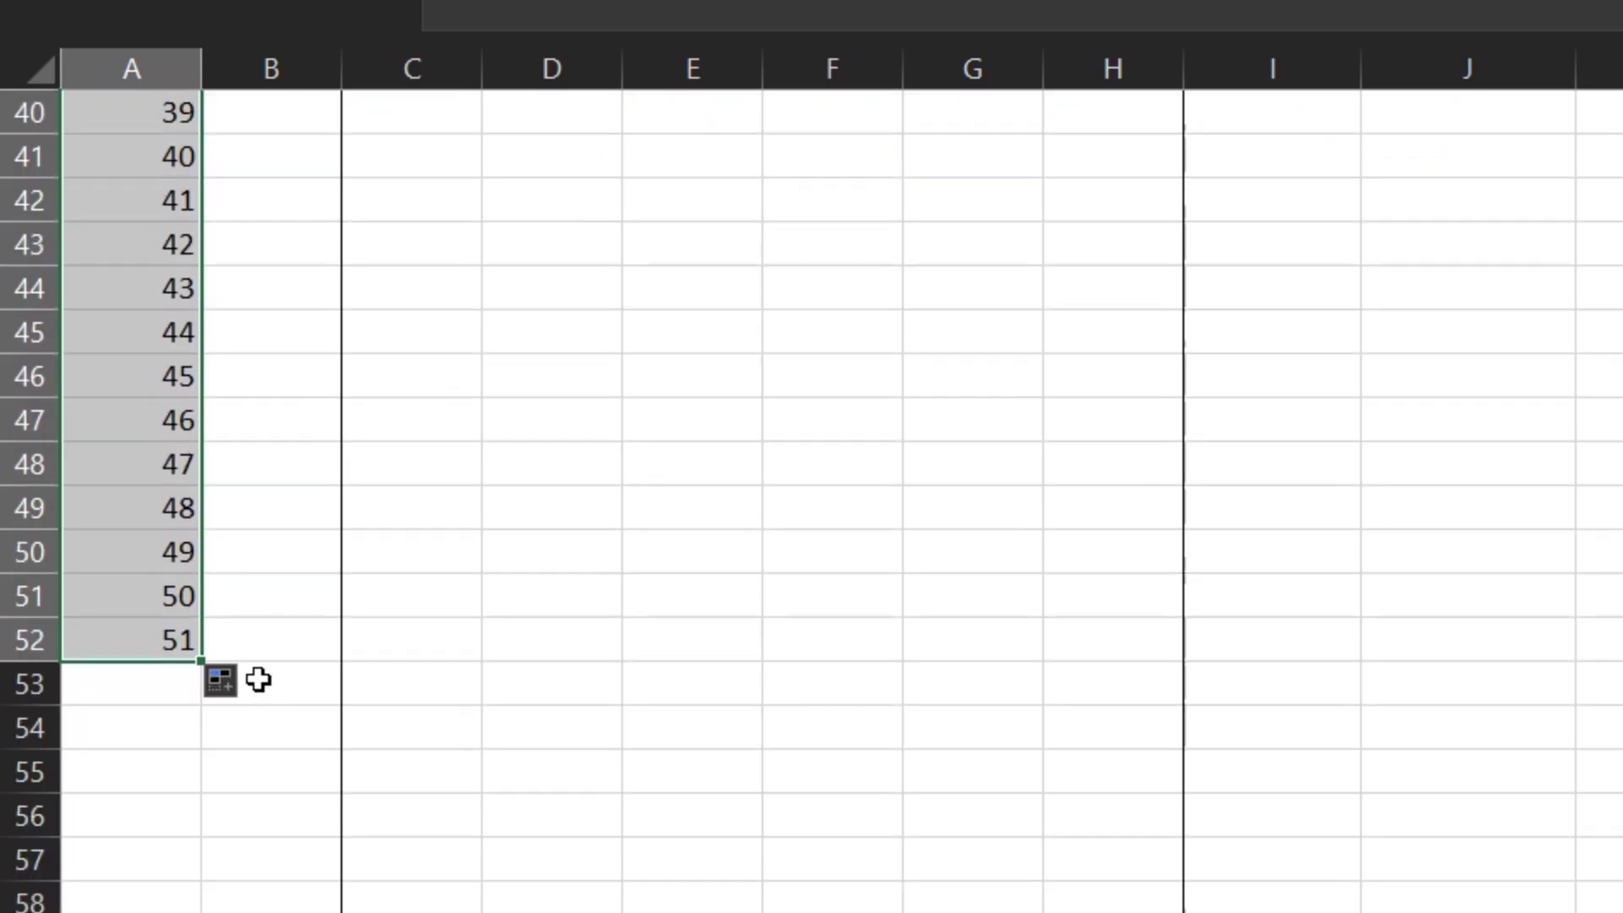
{"action": "scroll", "coordinate": [264, 726], "scroll_direction": "down", "scroll_amount": 3}
{"action": "left_click_drag", "start_coordinate": [200, 618], "coordinate": [221, 764]}
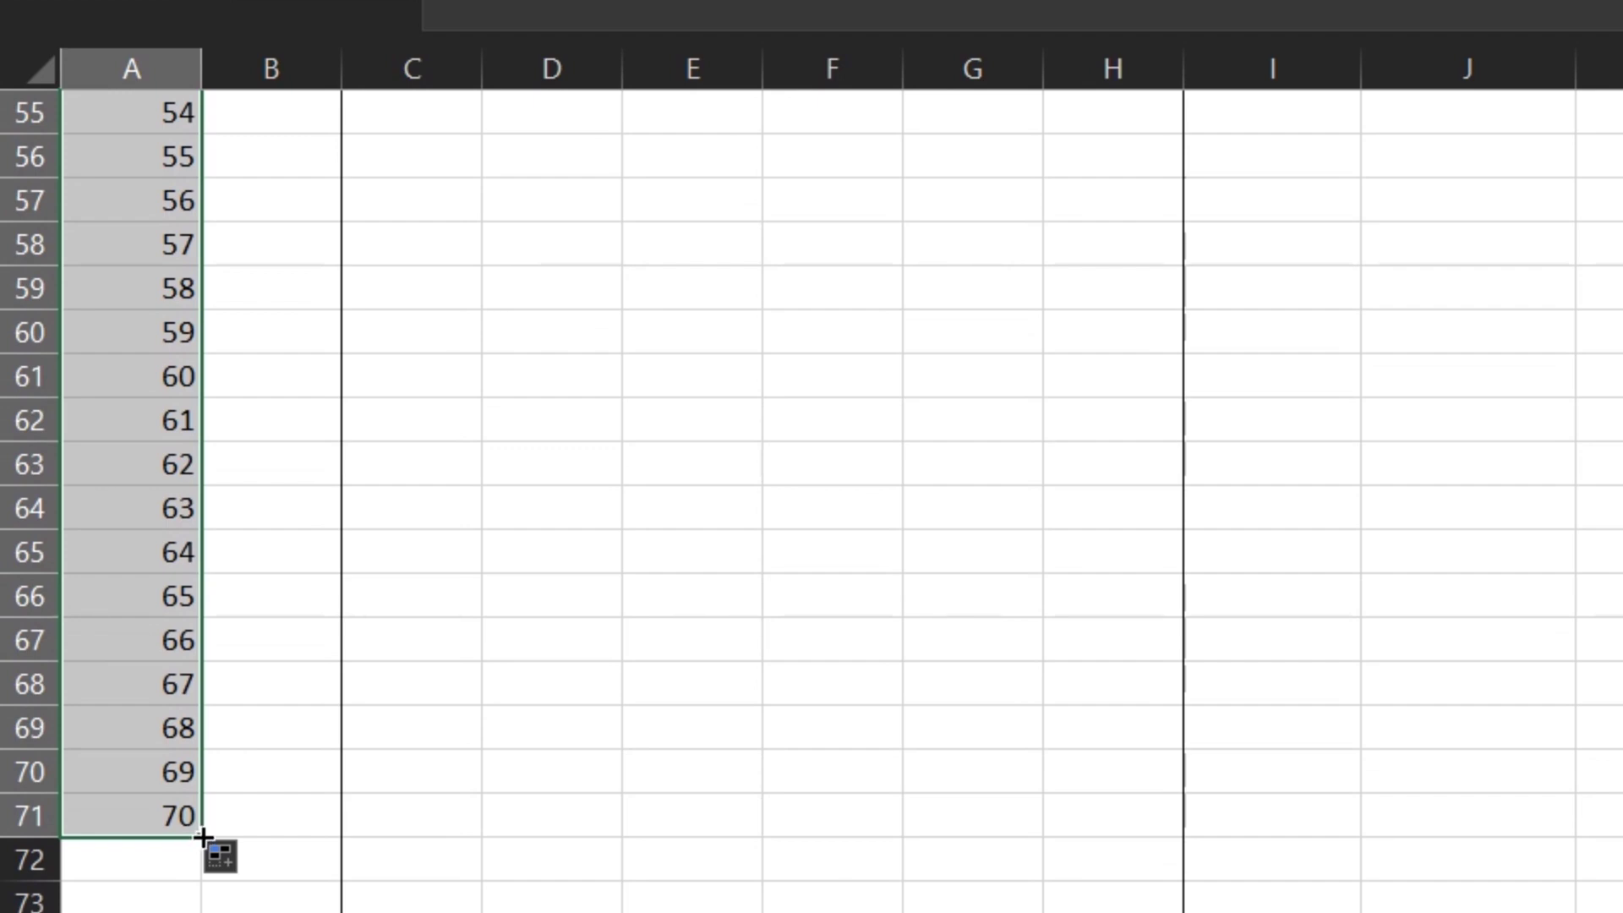
{"action": "left_click", "coordinate": [308, 833]}
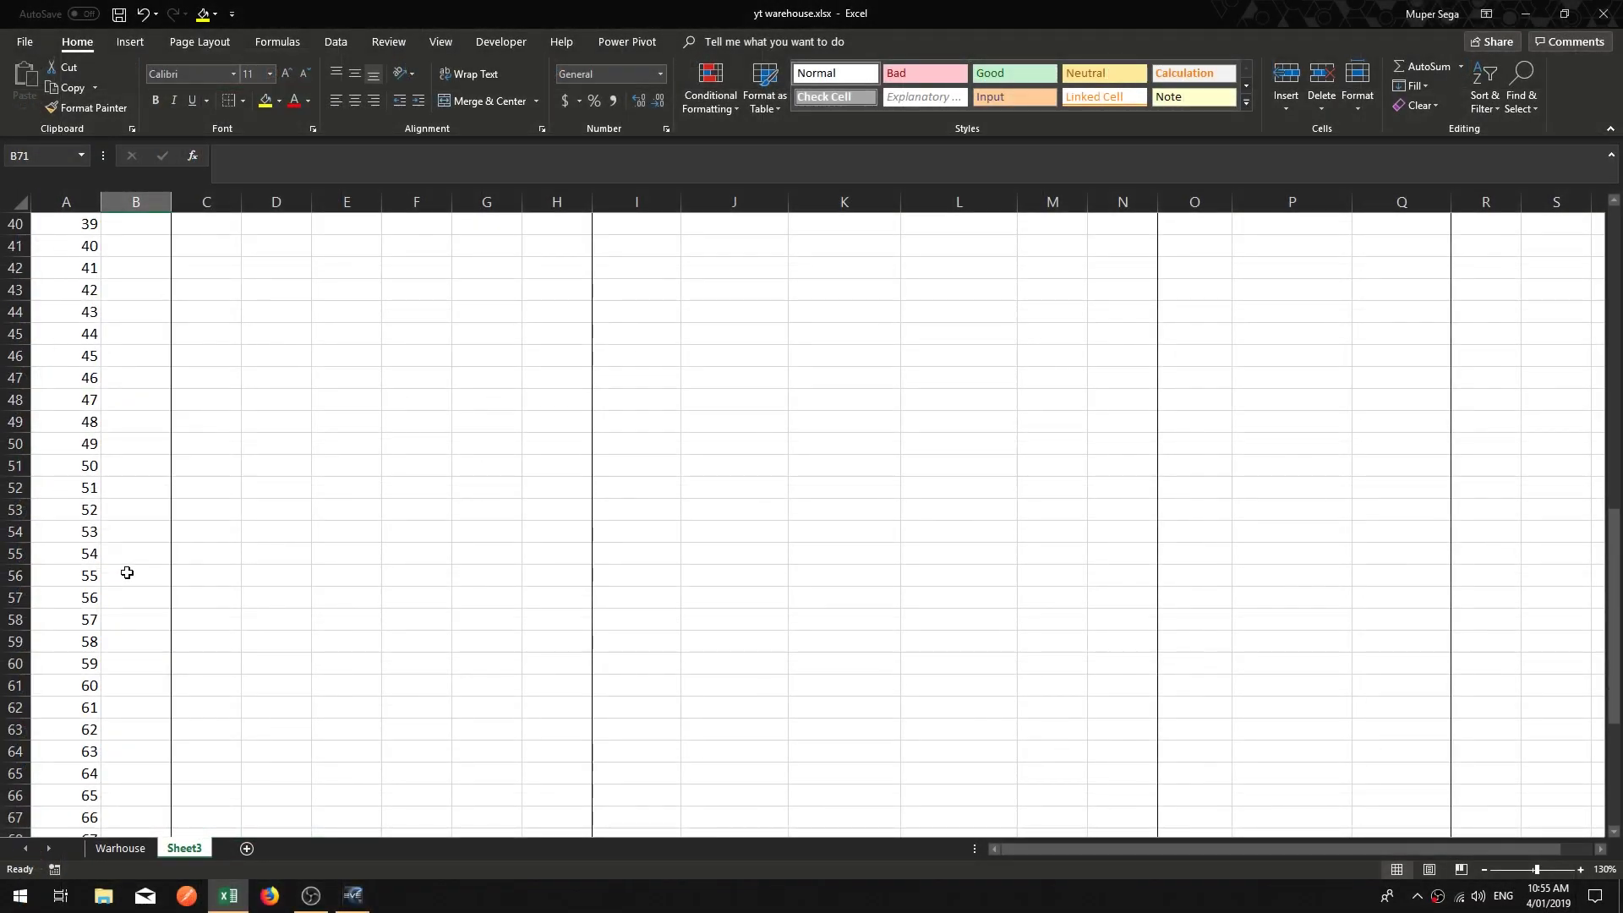
- Continue the number series down to 100 in A101
{"action": "scroll", "coordinate": [127, 573], "scroll_direction": "down", "scroll_amount": 5}
{"action": "left_click_drag", "start_coordinate": [76, 623], "coordinate": [89, 773]}
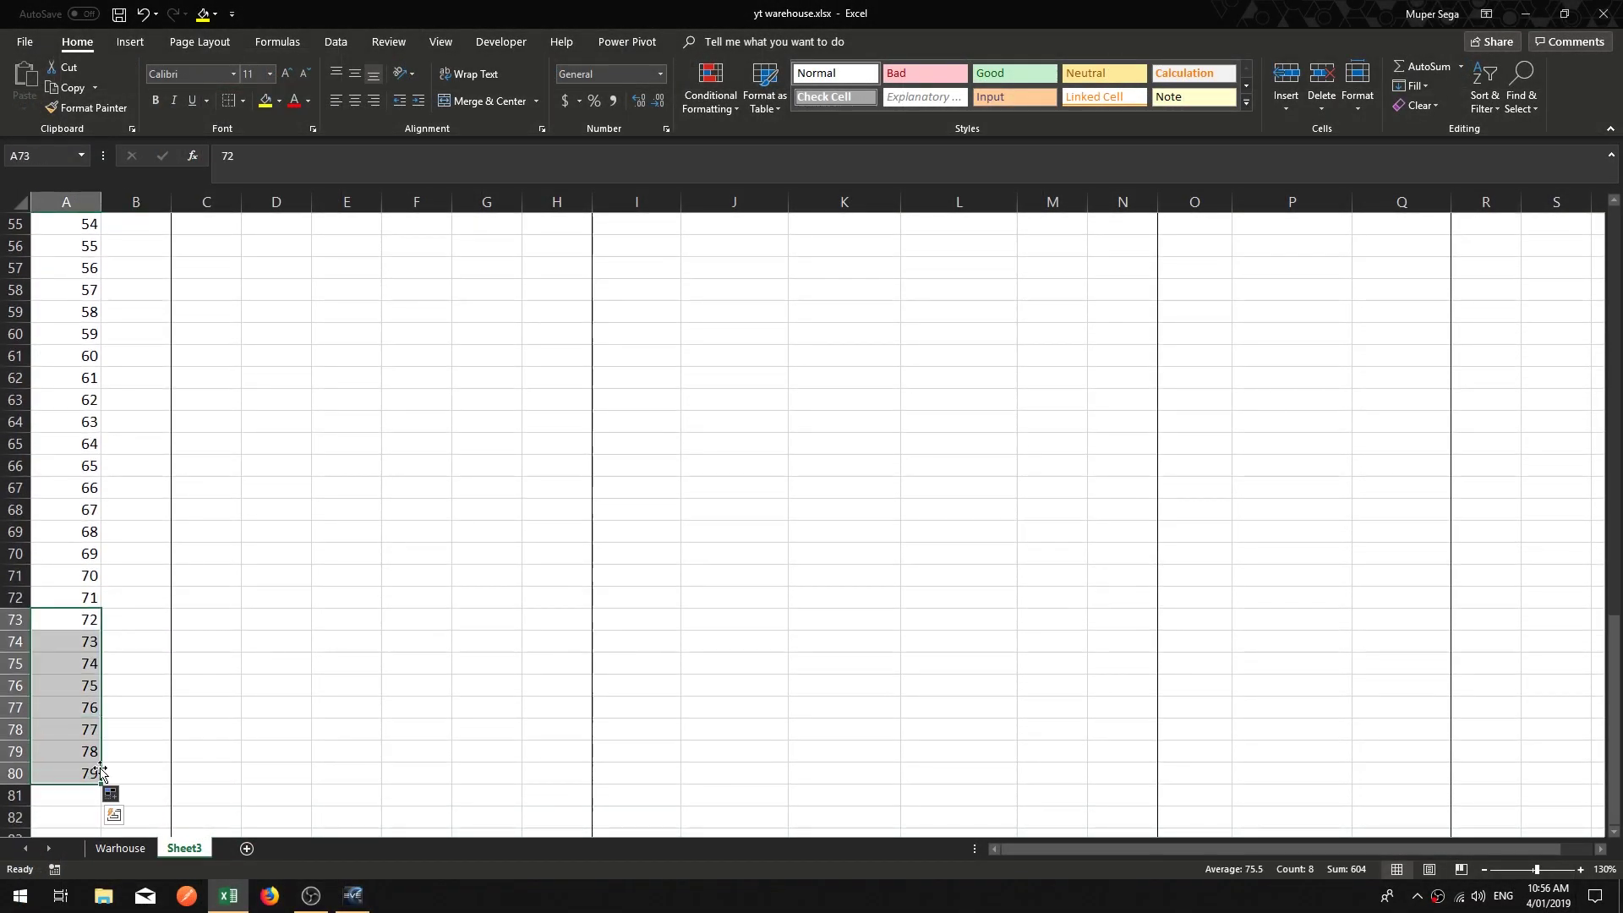
{"action": "scroll", "coordinate": [130, 608], "scroll_direction": "down", "scroll_amount": 7}
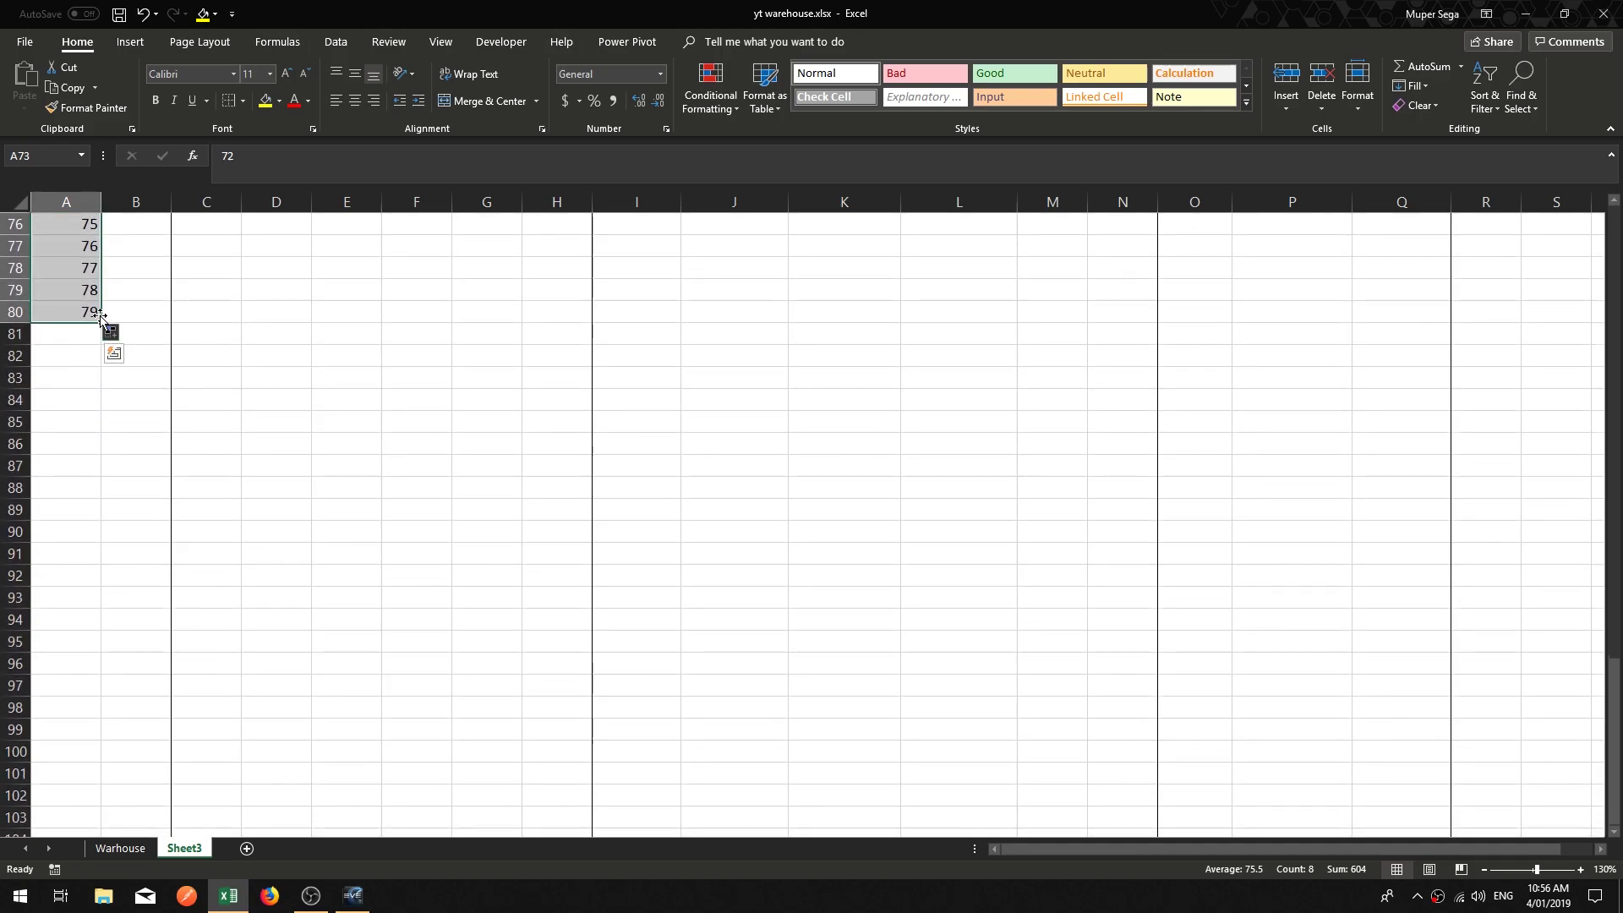
{"action": "left_click_drag", "start_coordinate": [100, 315], "coordinate": [99, 782]}
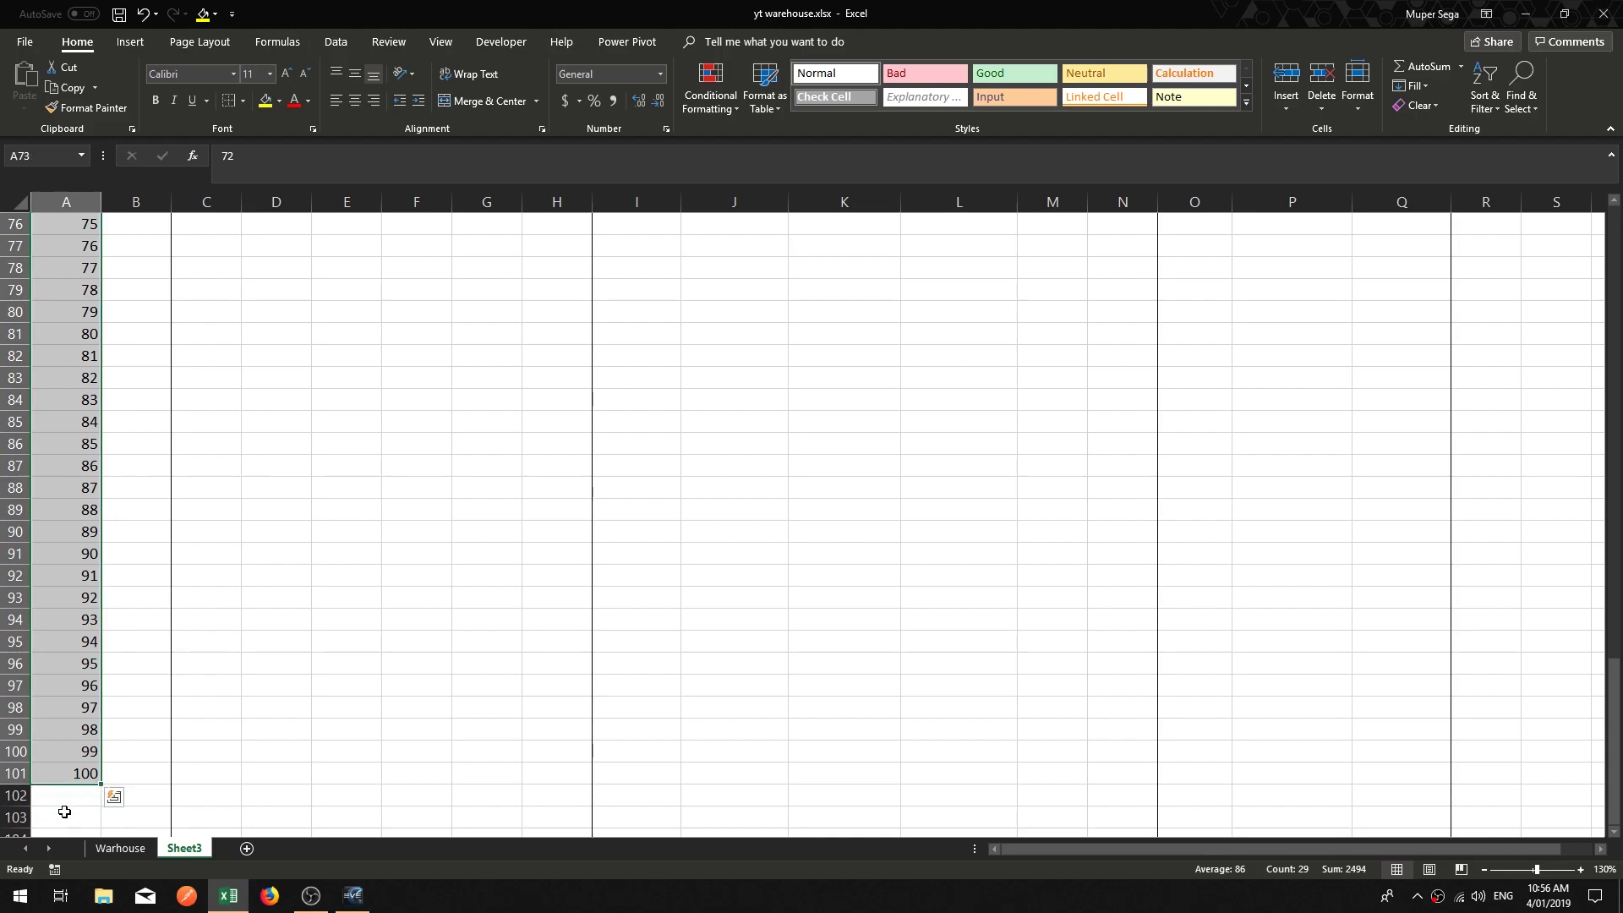
{"action": "left_click", "coordinate": [72, 772]}
{"action": "scroll", "coordinate": [132, 725], "scroll_direction": "up", "scroll_amount": 17}
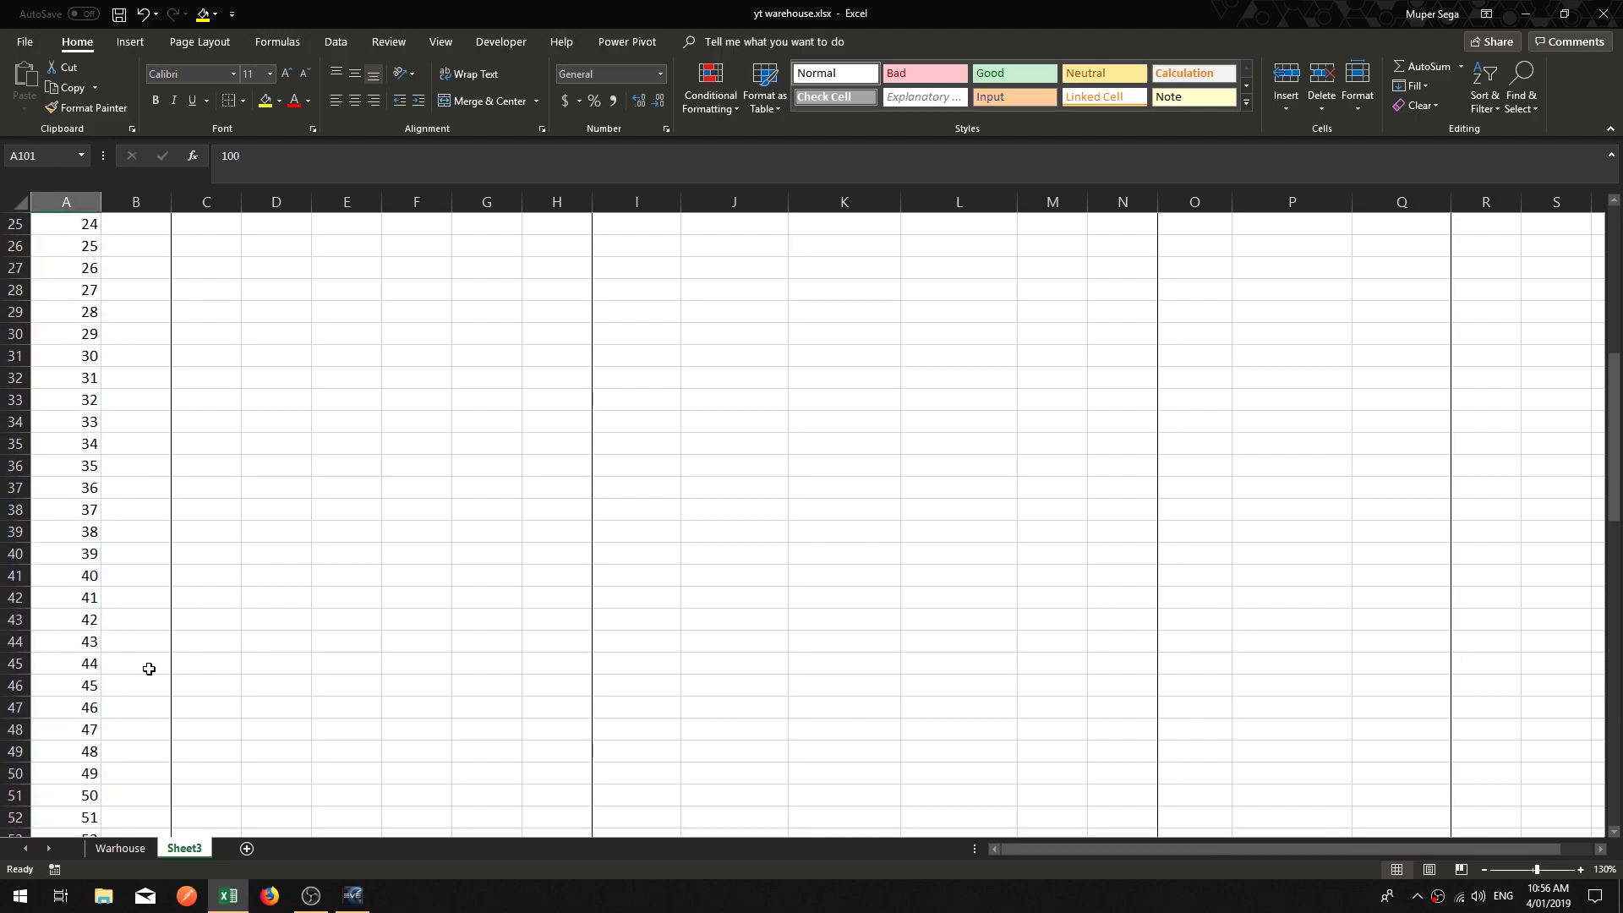
{"action": "scroll", "coordinate": [148, 673], "scroll_direction": "up", "scroll_amount": 8}
{"action": "left_click", "coordinate": [313, 505]}
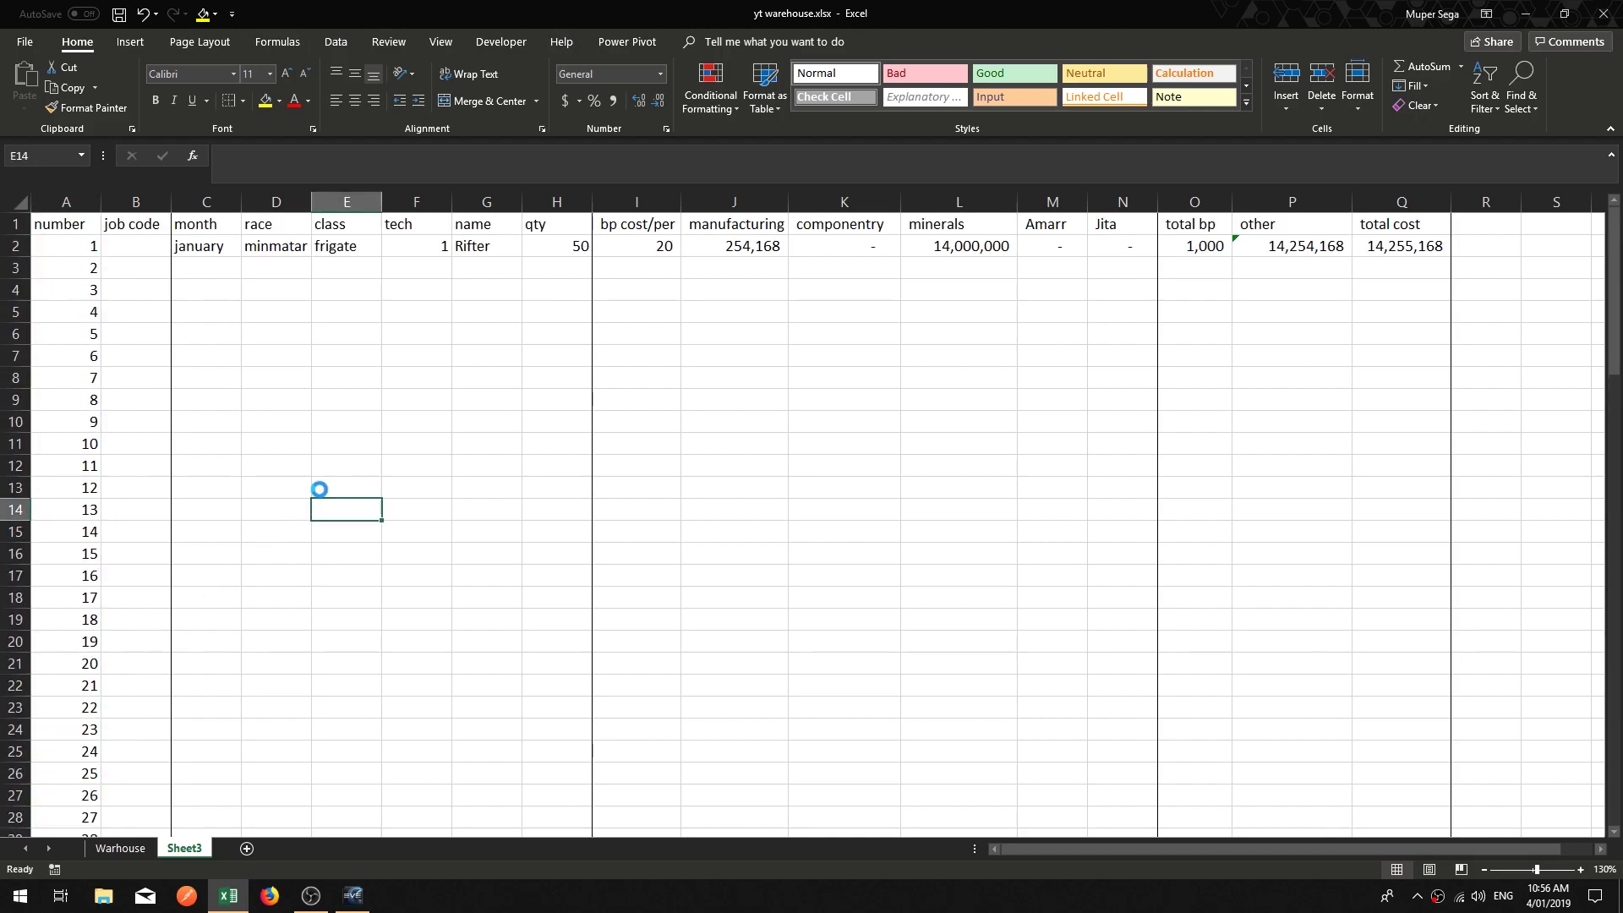
- Fill A102:P102 yellow, the row just below the final number 100
{"action": "scroll", "coordinate": [319, 490], "scroll_direction": "down", "scroll_amount": 6}
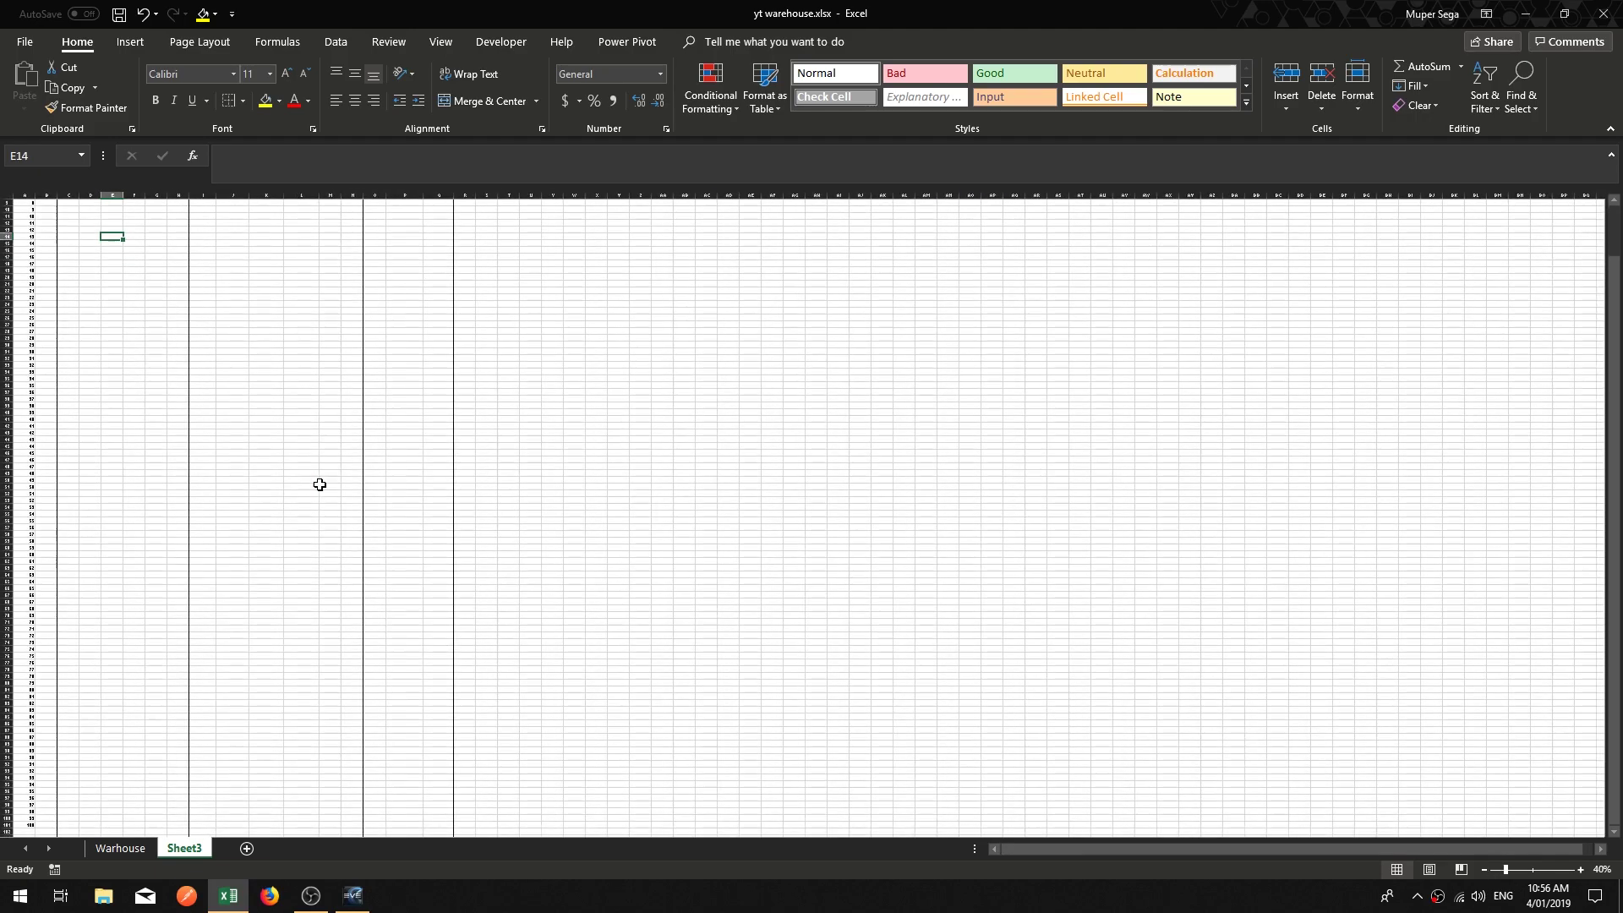
{"action": "scroll", "coordinate": [320, 484], "scroll_direction": "up", "scroll_amount": 2}
{"action": "scroll", "coordinate": [319, 485], "scroll_direction": "down", "scroll_amount": 1}
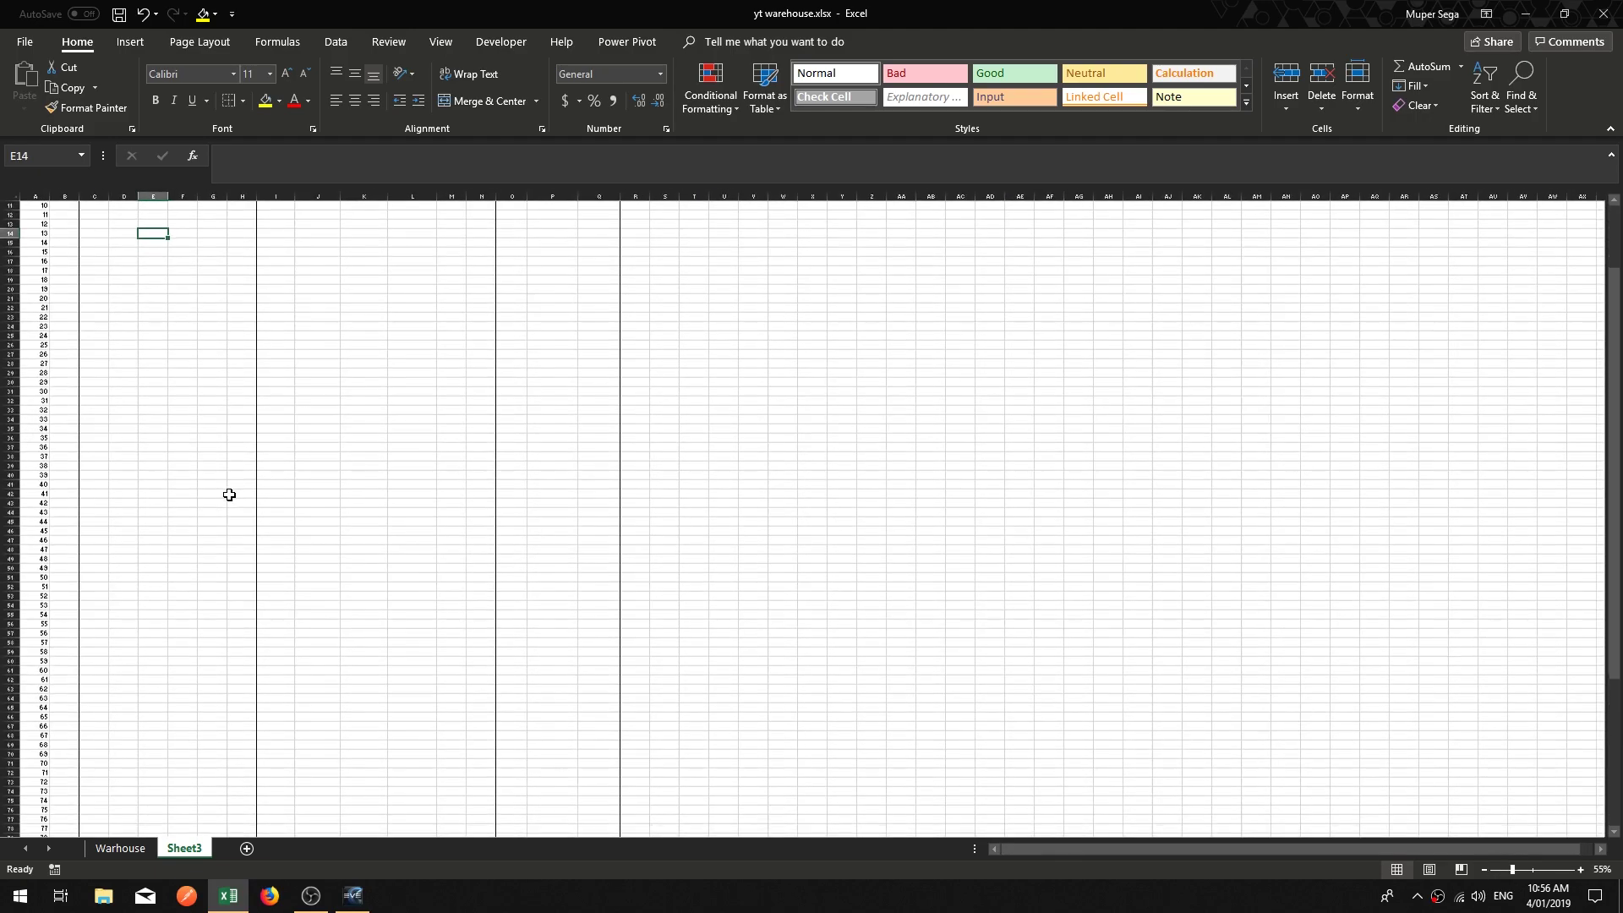
{"action": "scroll", "coordinate": [229, 495], "scroll_direction": "down", "scroll_amount": 5}
{"action": "scroll", "coordinate": [229, 494], "scroll_direction": "down", "scroll_amount": 3}
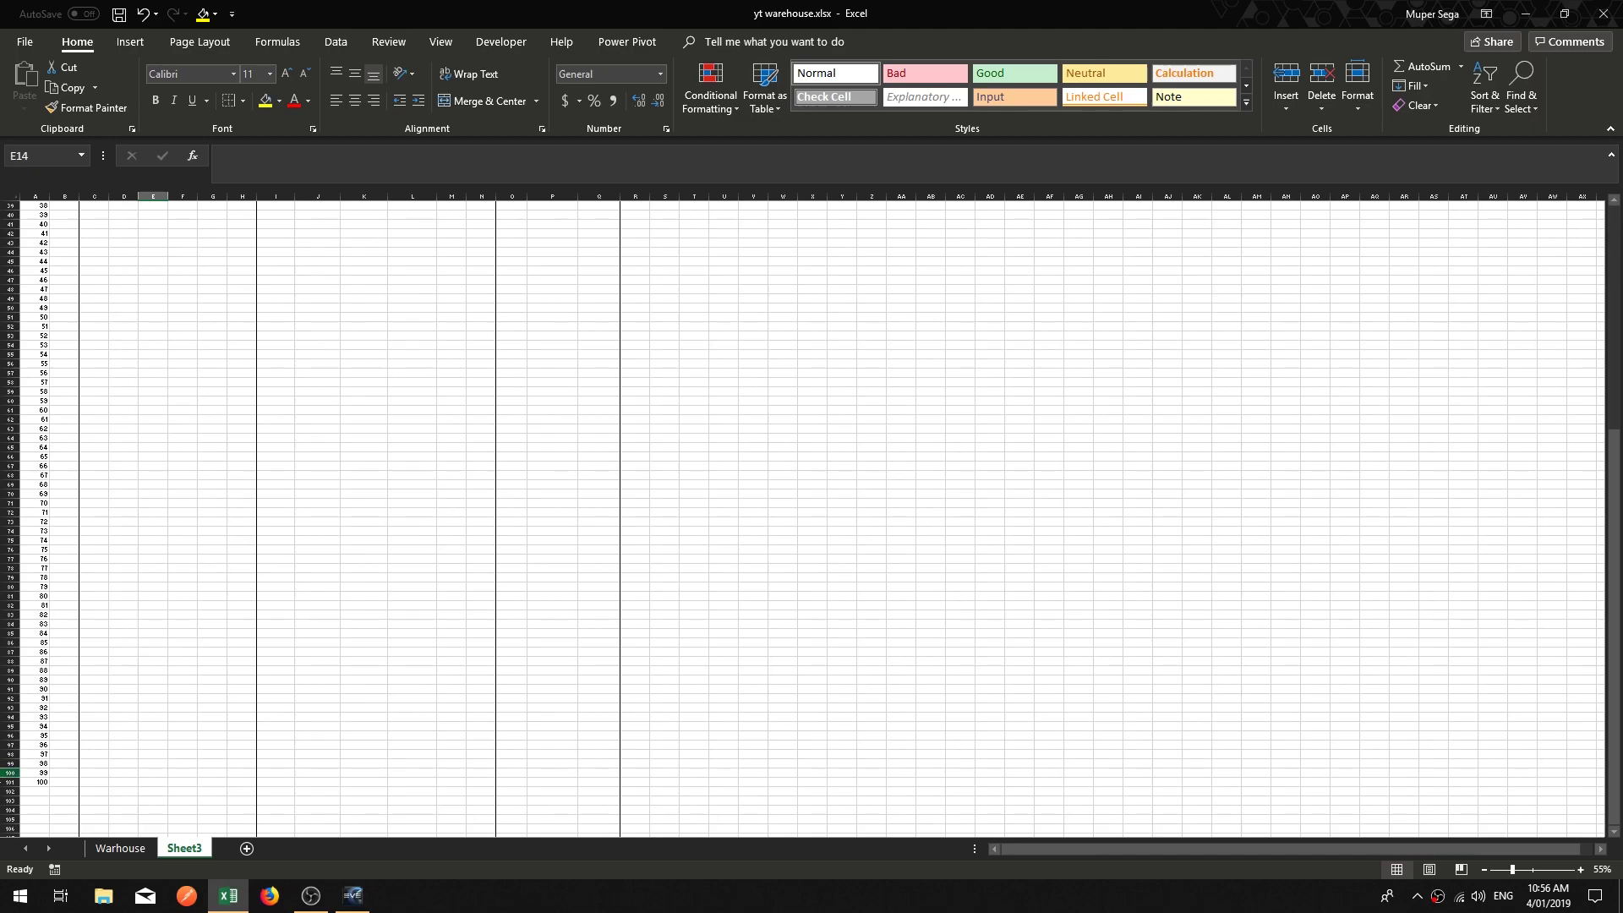
{"action": "left_click_drag", "start_coordinate": [31, 791], "coordinate": [647, 791]}
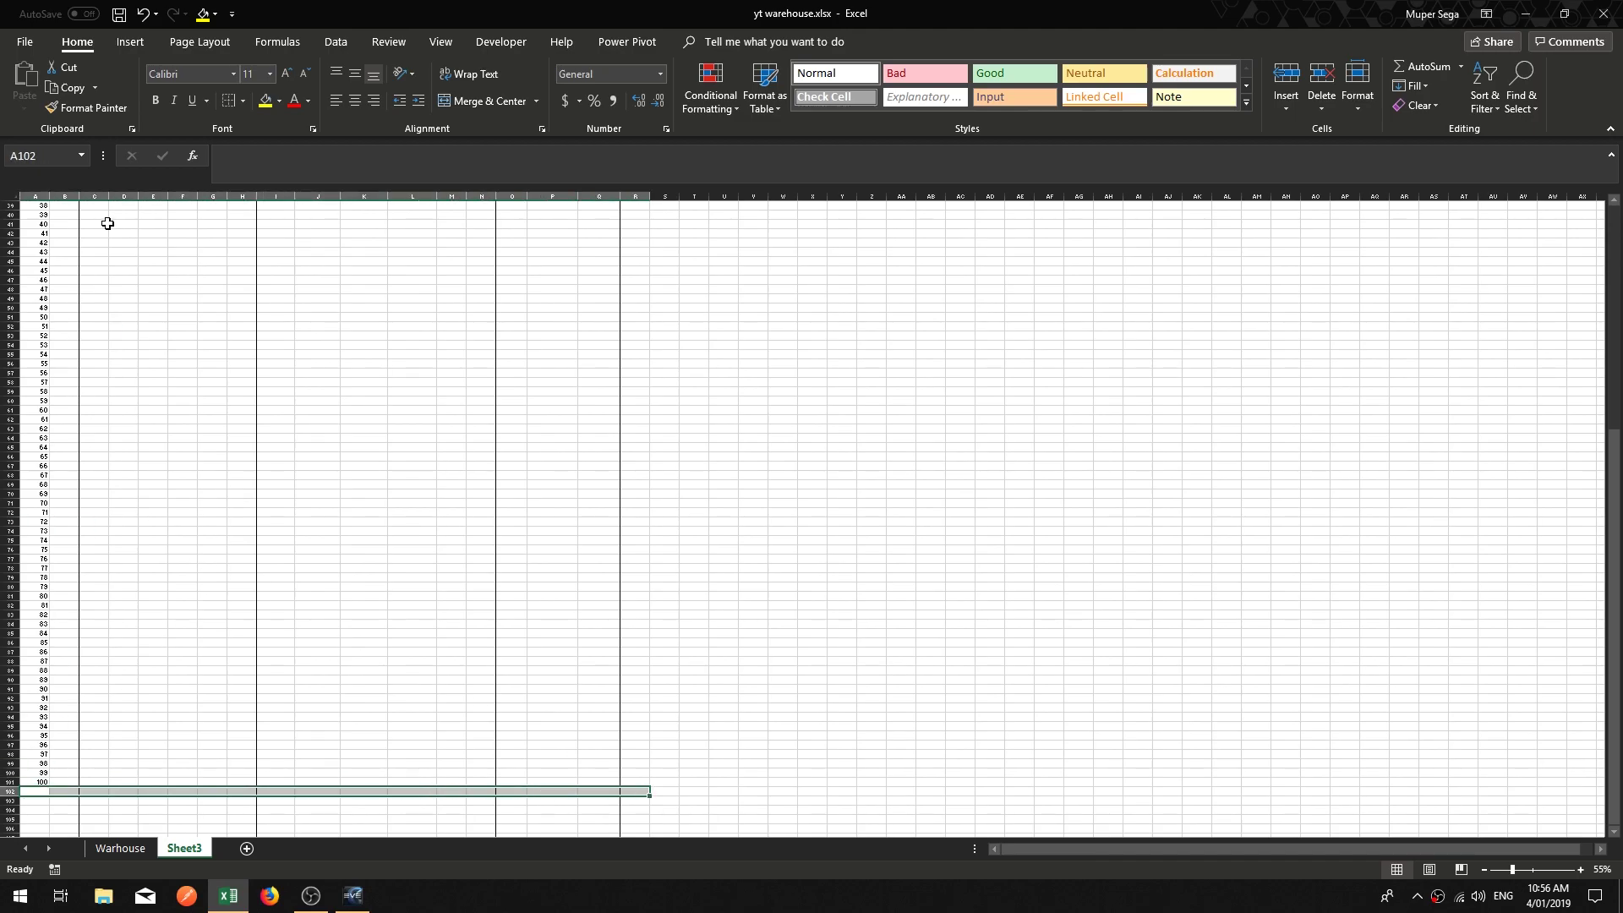
{"action": "left_click", "coordinate": [269, 105]}
{"action": "left_click", "coordinate": [363, 566]}
{"action": "left_click", "coordinate": [241, 699]}
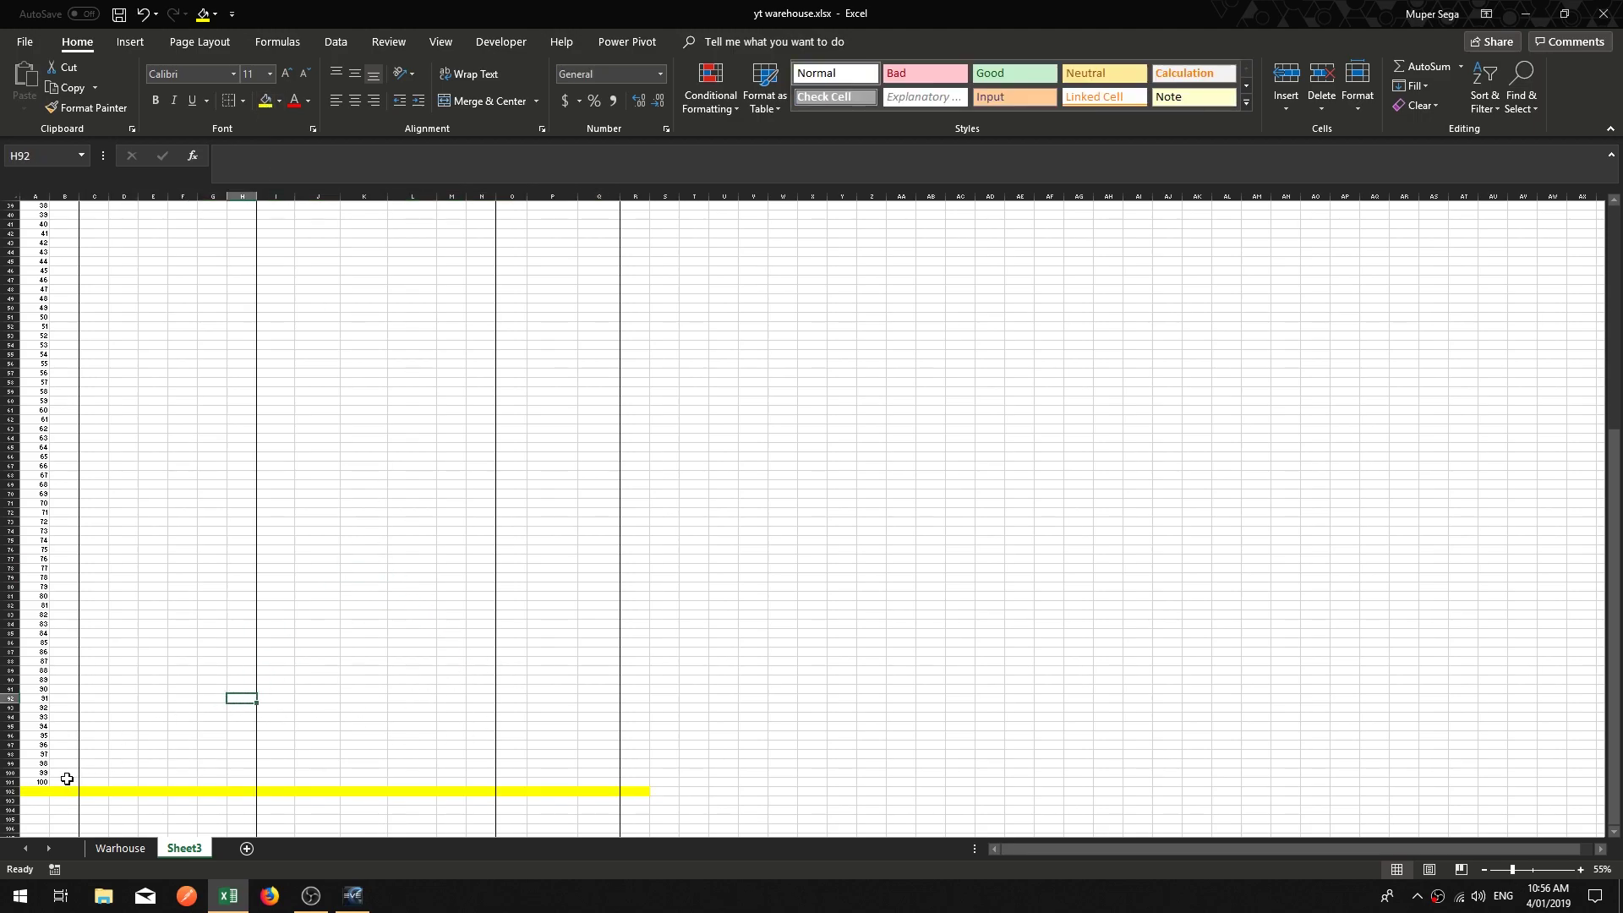
{"action": "left_click", "coordinate": [447, 705]}
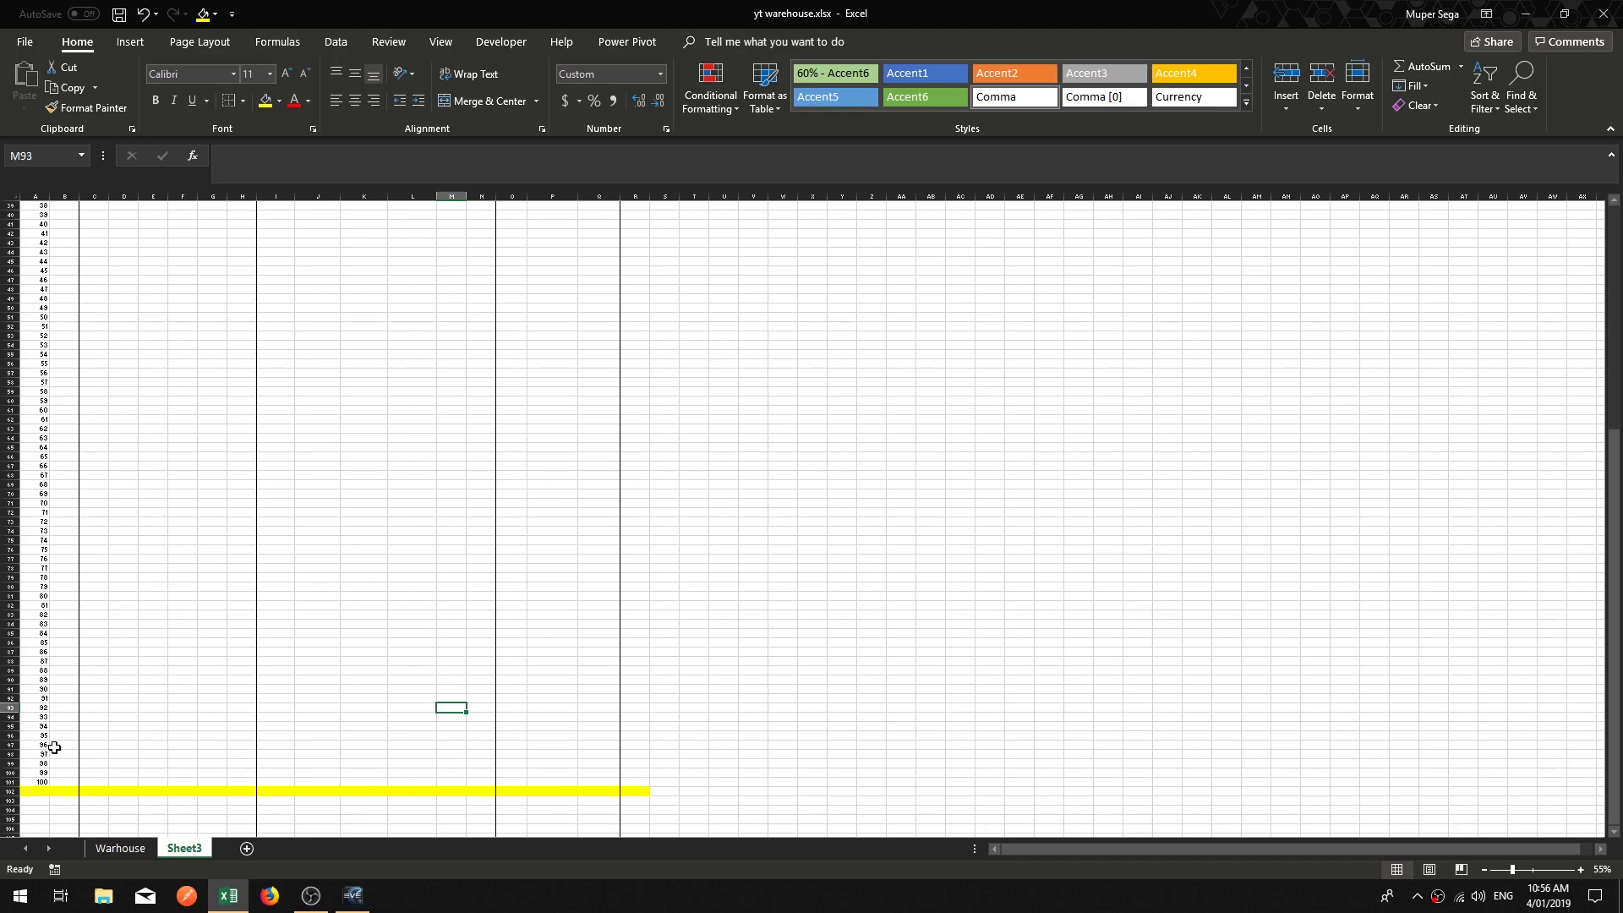
- Return to the top of the sheet and start a formula entry for cell B2
{"action": "scroll", "coordinate": [93, 684], "scroll_direction": "up", "scroll_amount": 13}
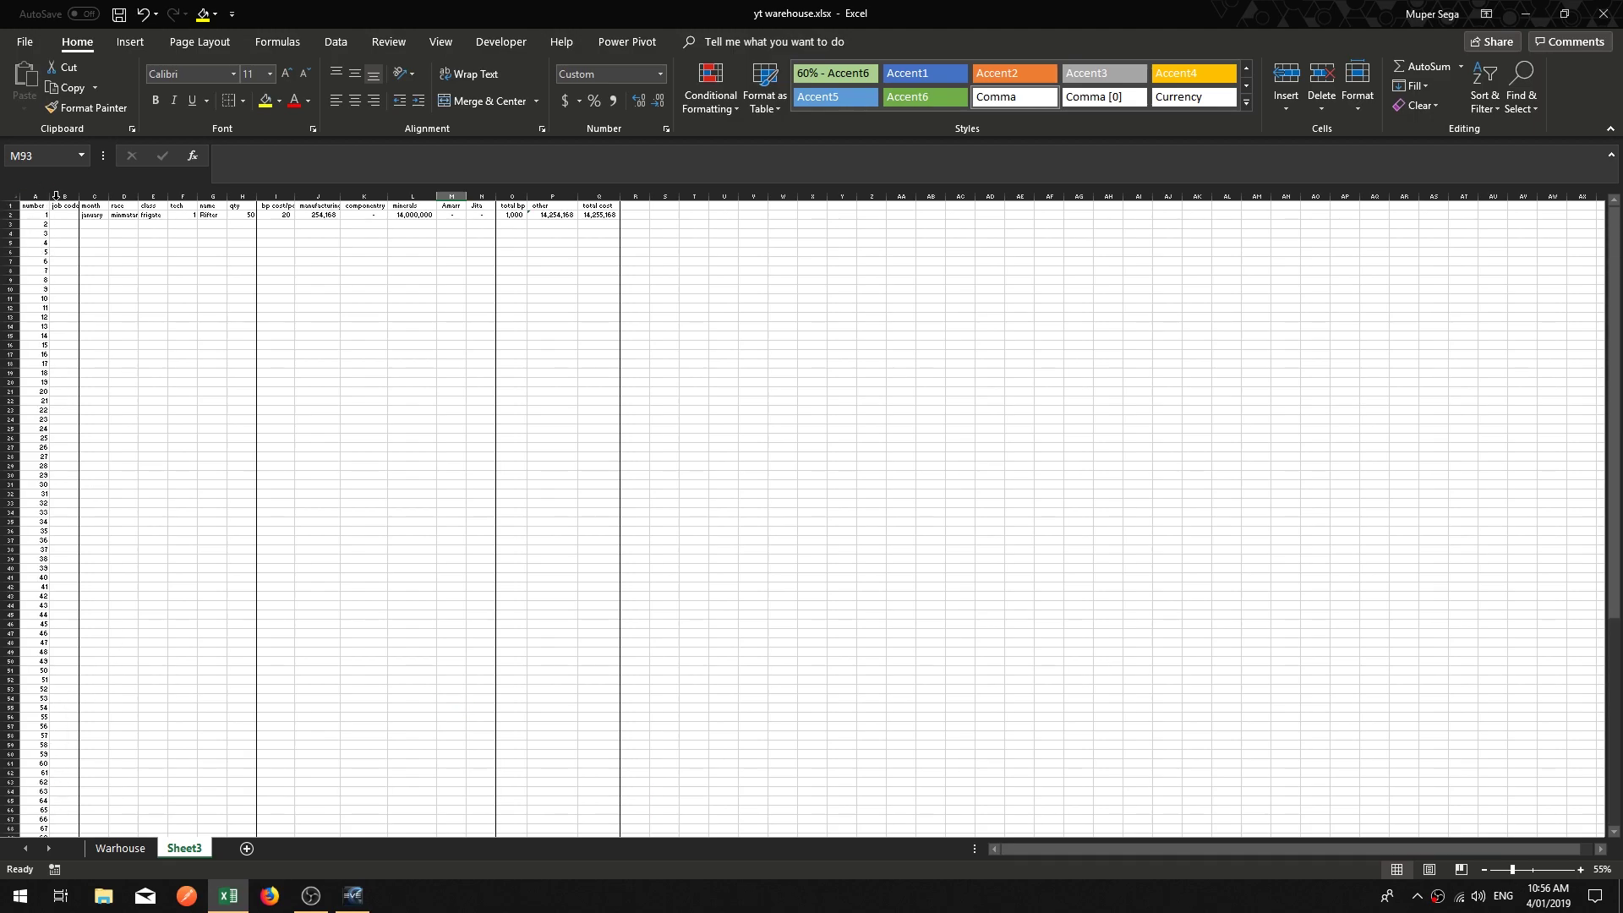
{"action": "left_click", "coordinate": [94, 317]}
{"action": "scroll", "coordinate": [68, 271], "scroll_direction": "up", "scroll_amount": 1}
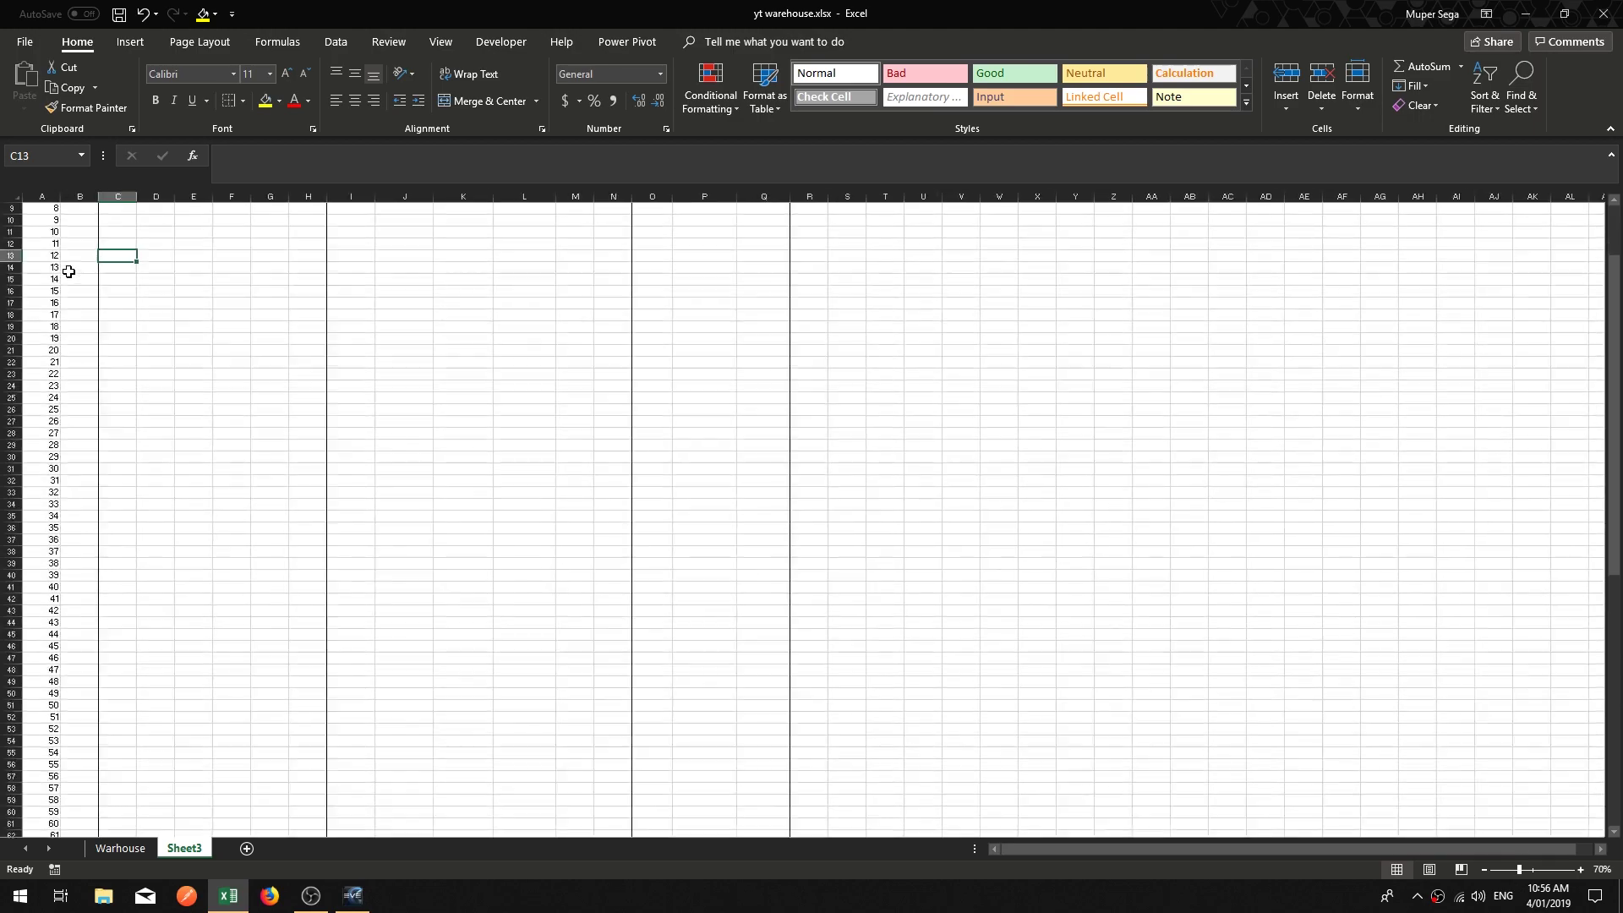
{"action": "scroll", "coordinate": [122, 304], "scroll_direction": "up", "scroll_amount": 6}
{"action": "scroll", "coordinate": [123, 304], "scroll_direction": "up", "scroll_amount": 4}
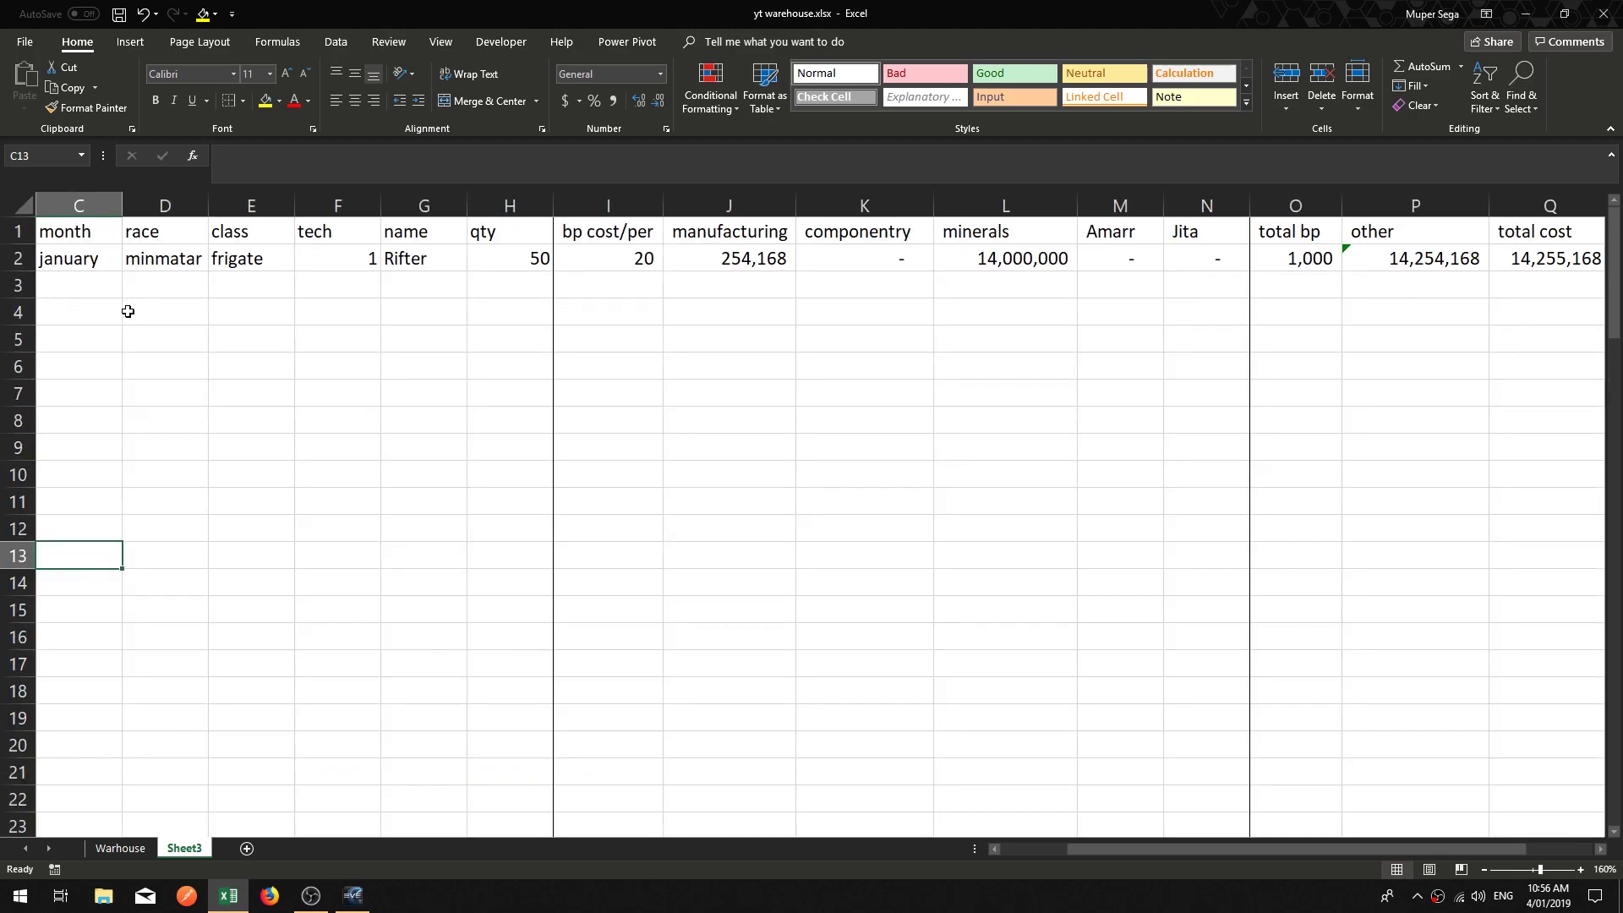
{"action": "left_click", "coordinate": [996, 848]}
{"action": "left_click", "coordinate": [995, 848]}
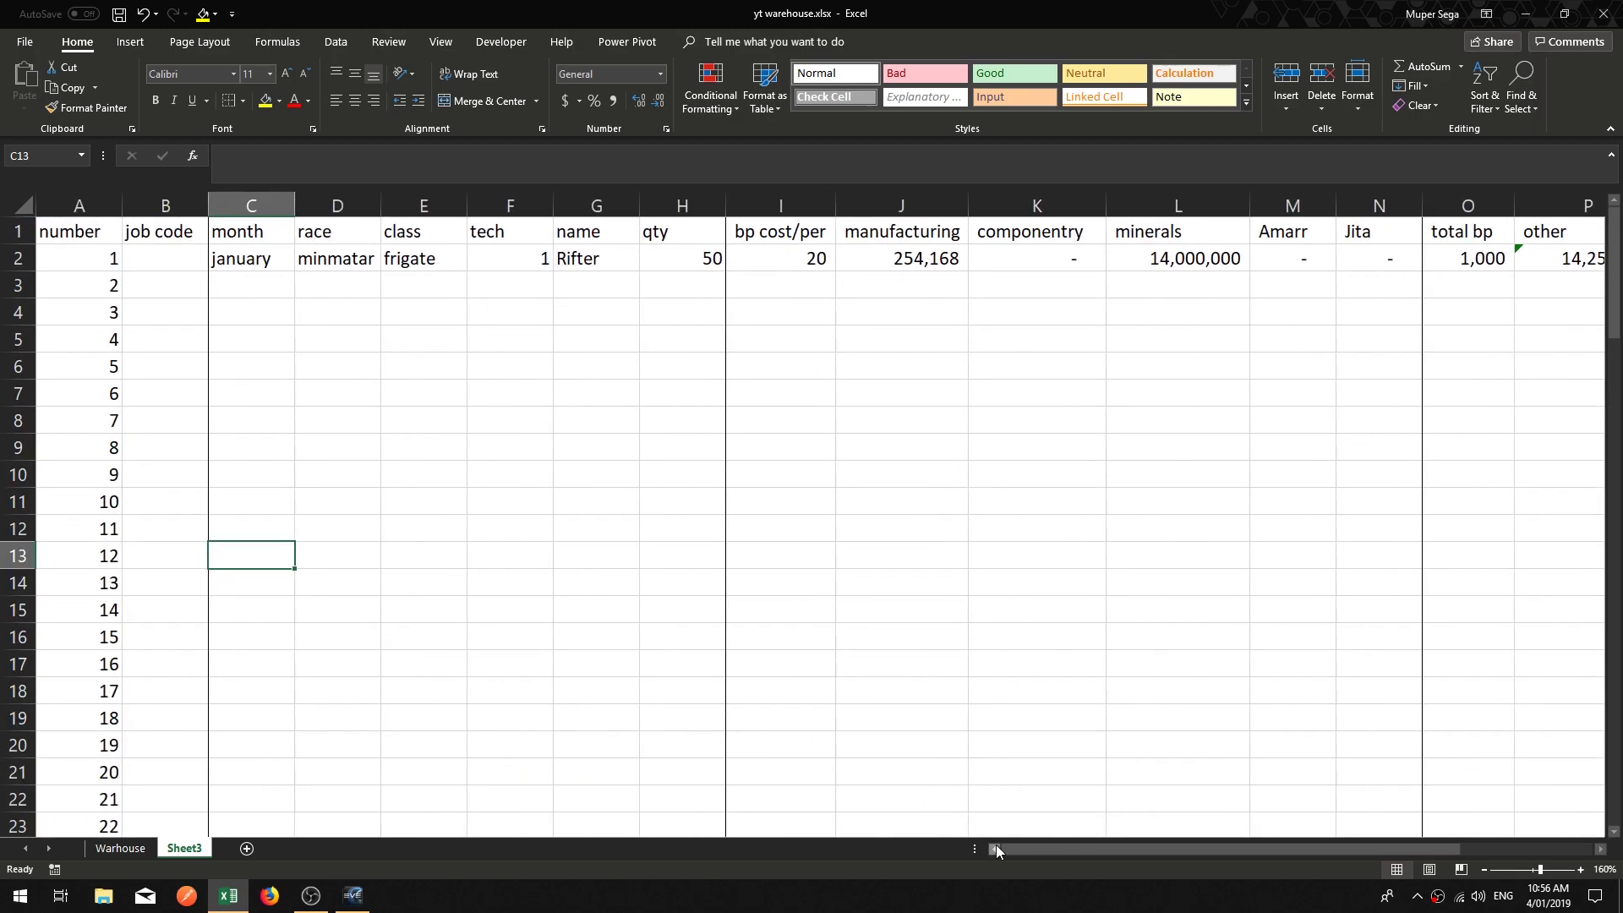
{"action": "left_click", "coordinate": [304, 423]}
{"action": "left_click", "coordinate": [180, 253]}
{"action": "left_click", "coordinate": [278, 162]}
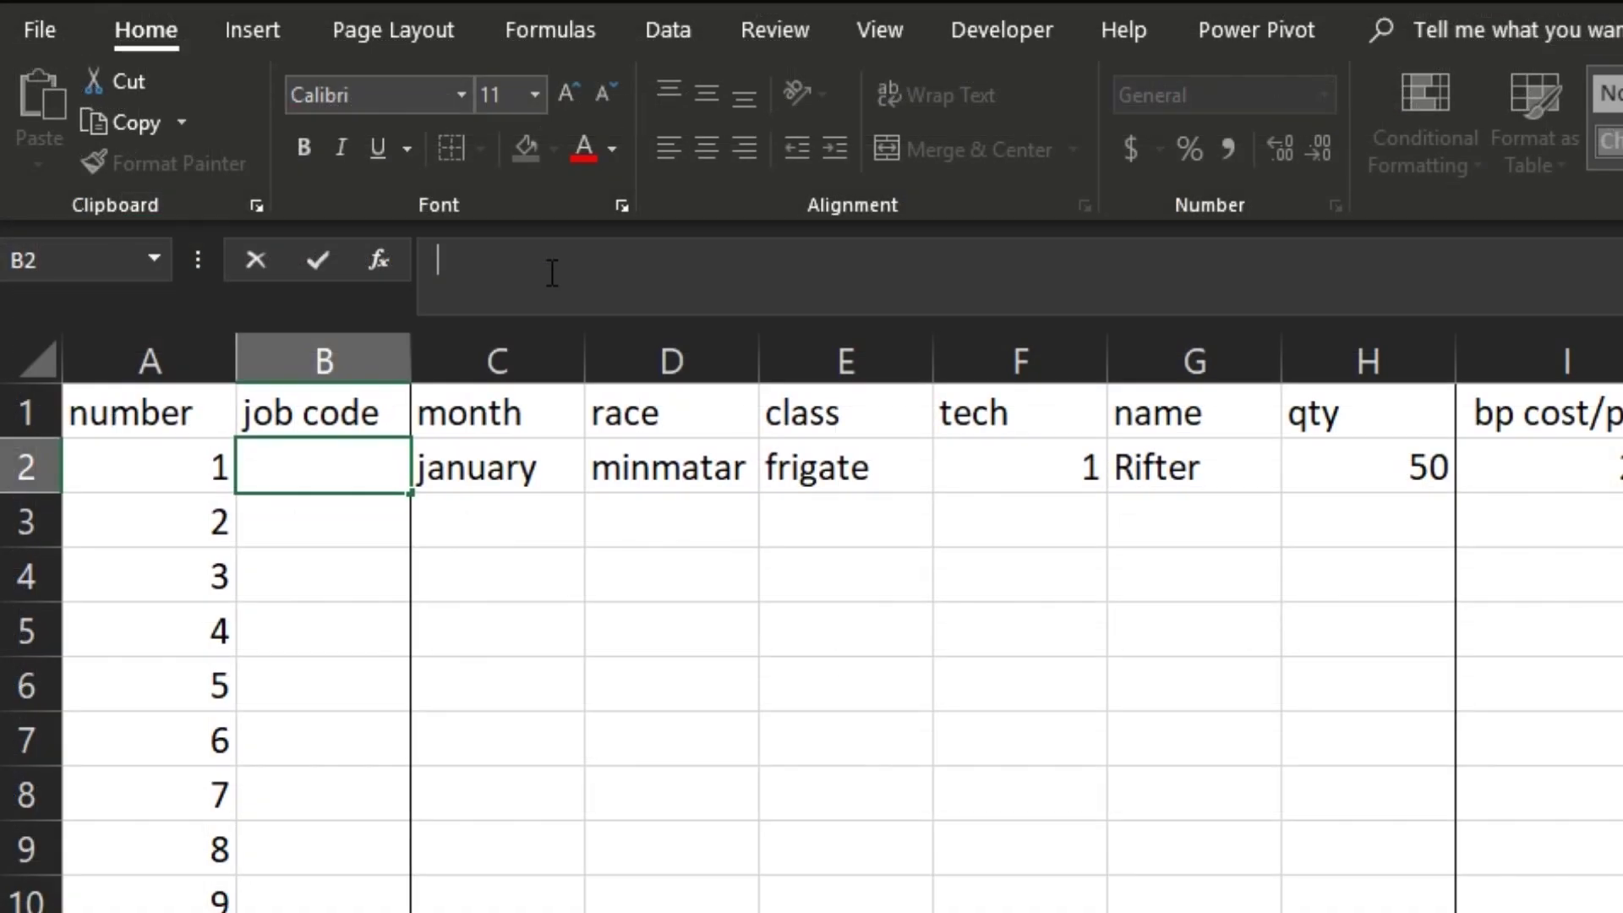
{"action": "type", "text": "s1"}
{"action": "key", "text": "Return"}
{"action": "type", "text": "s2"}
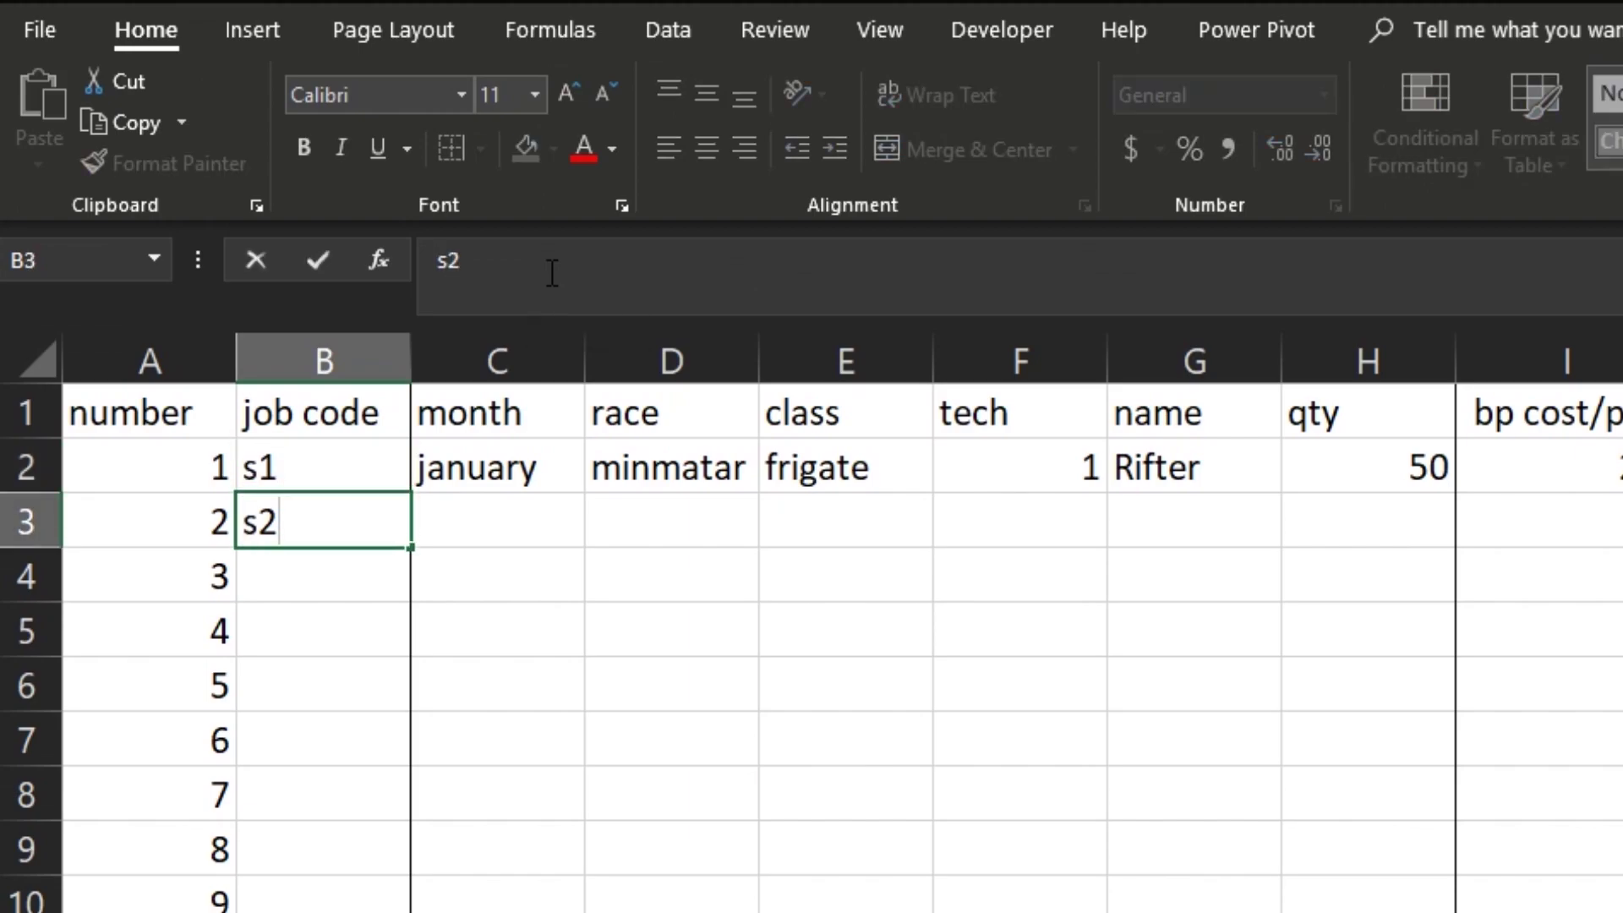
{"action": "key", "text": "Return"}
{"action": "type", "text": "s3"}
{"action": "key", "text": "Return"}
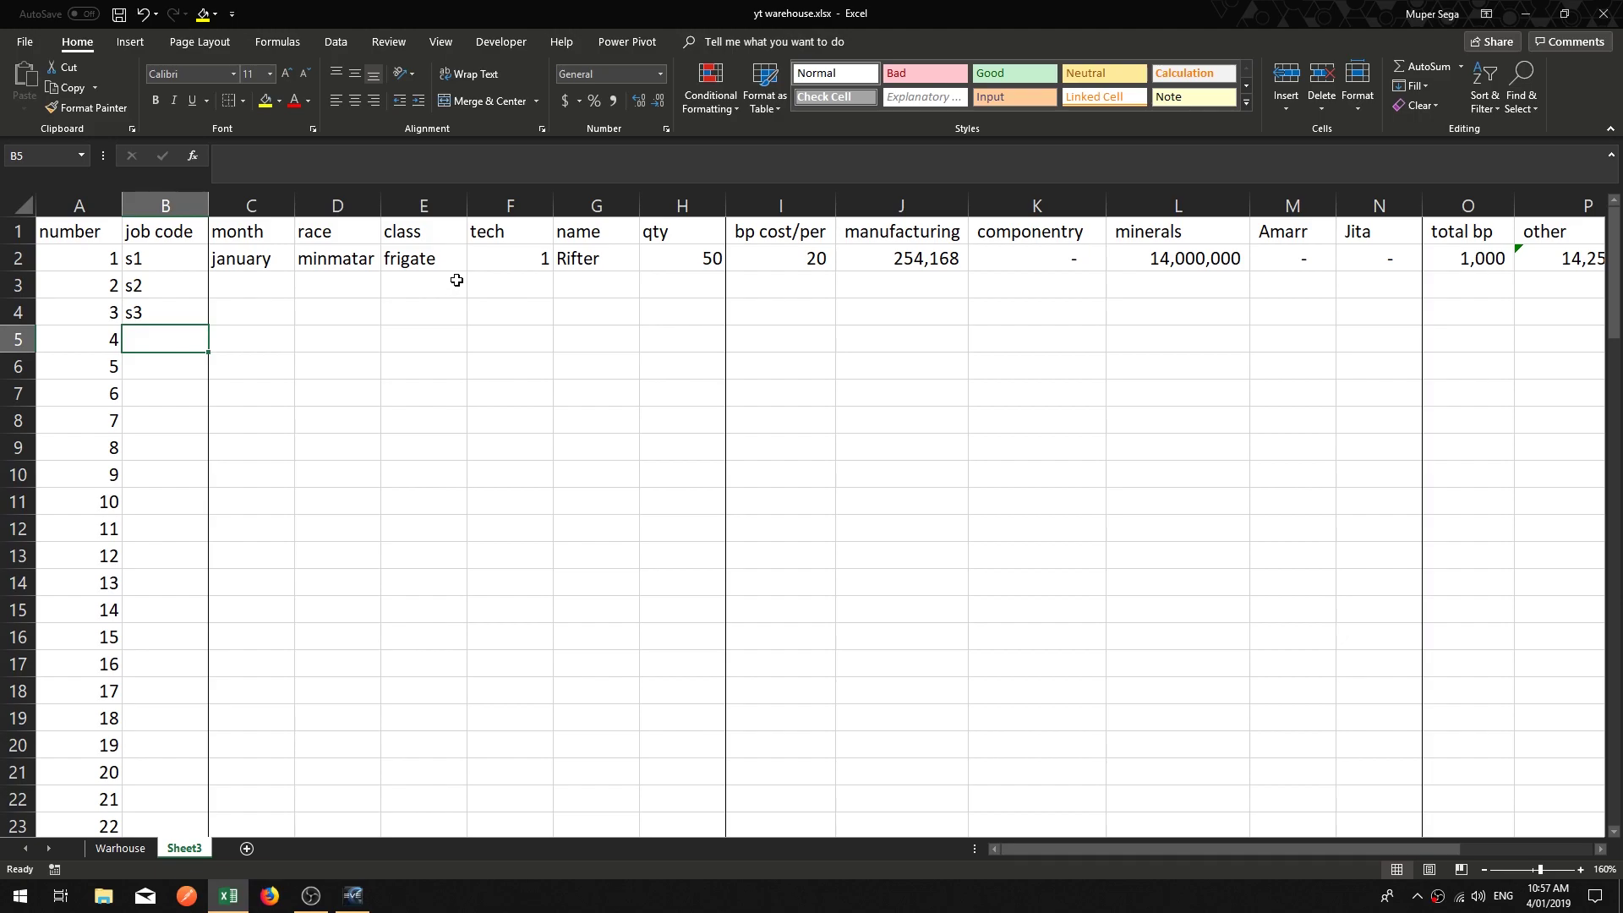
{"action": "left_click", "coordinate": [245, 291]}
{"action": "left_click", "coordinate": [174, 307]}
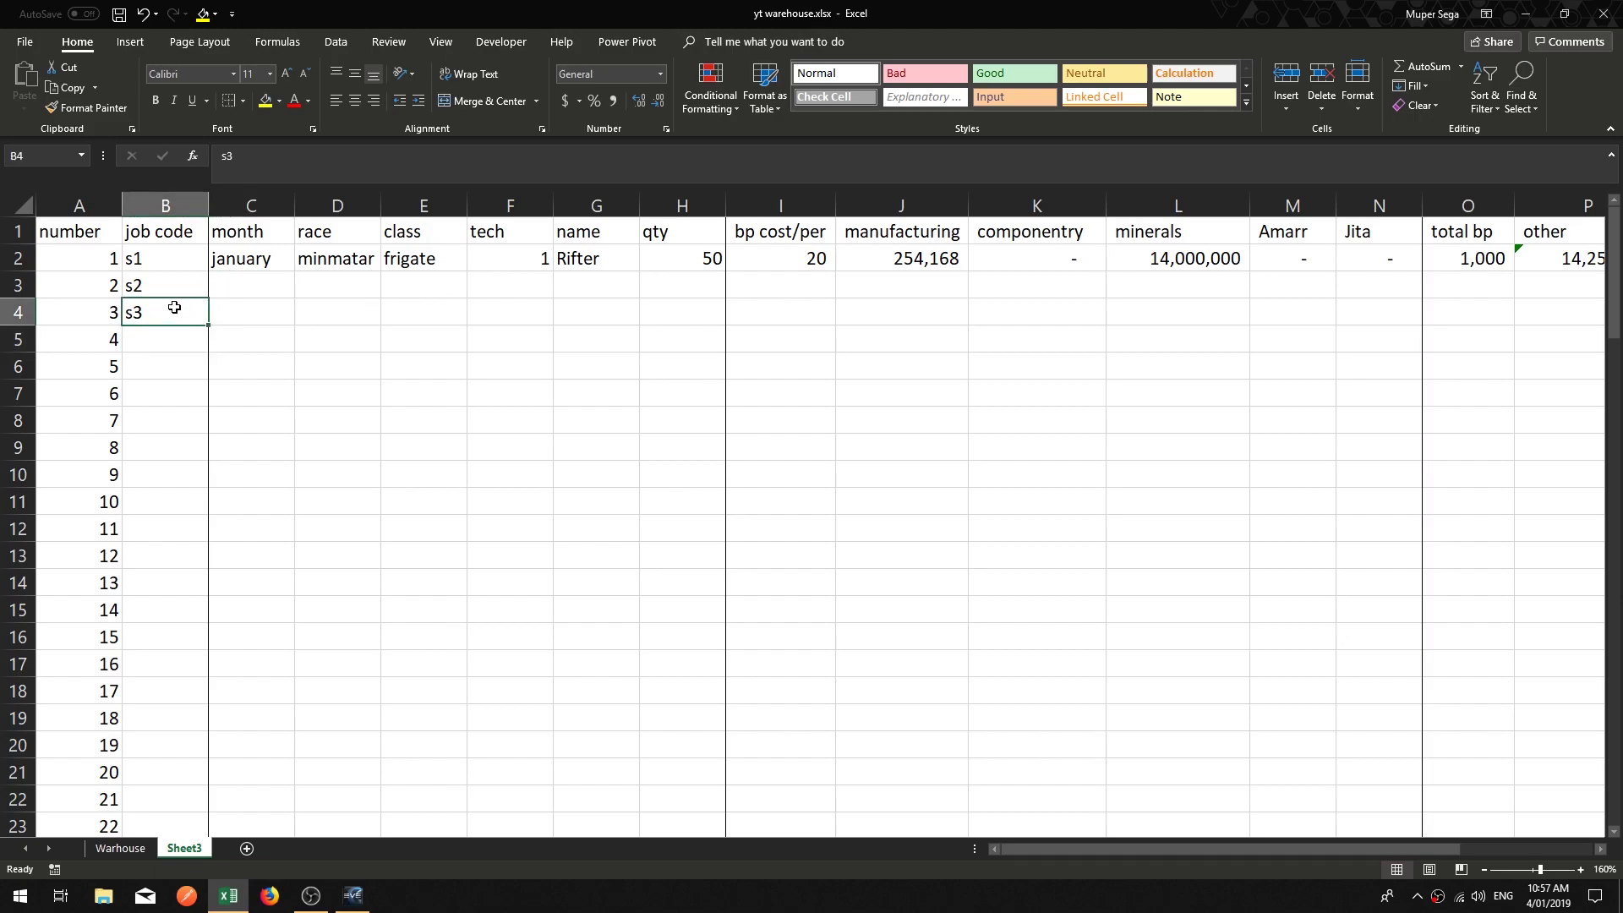
{"action": "key", "text": "Delete"}
{"action": "key", "text": "Up"}
{"action": "key", "text": "Delete"}
{"action": "key", "text": "Up"}
{"action": "key", "text": "Delete"}
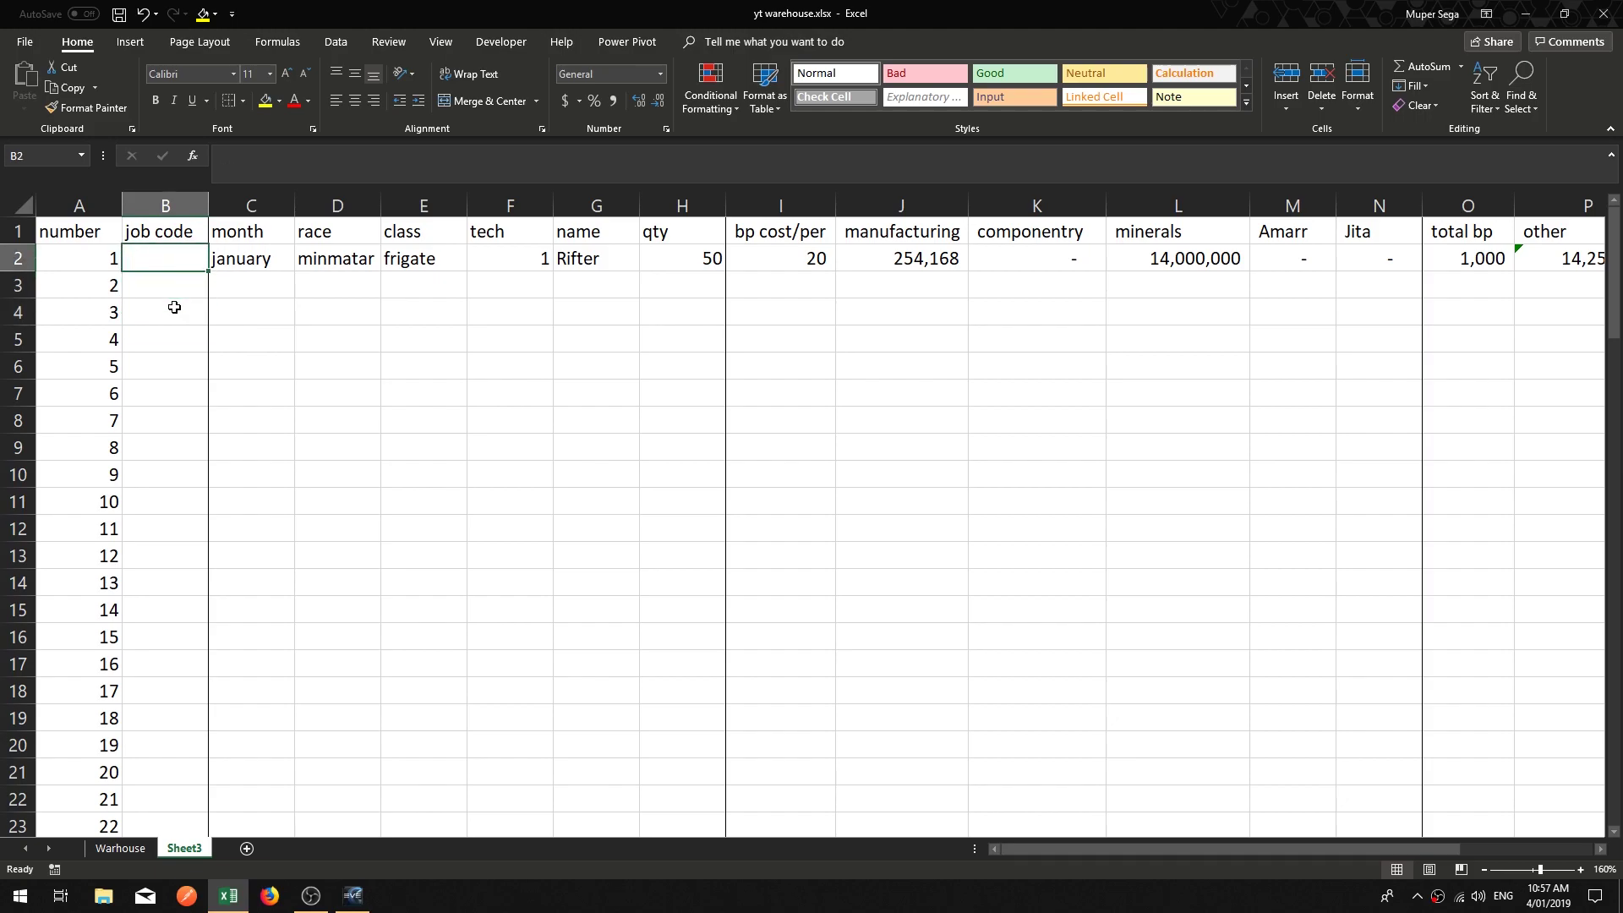
- Enter the formula ="s"+A2 in B2, which returns #VALUE!
{"action": "left_click", "coordinate": [292, 172]}
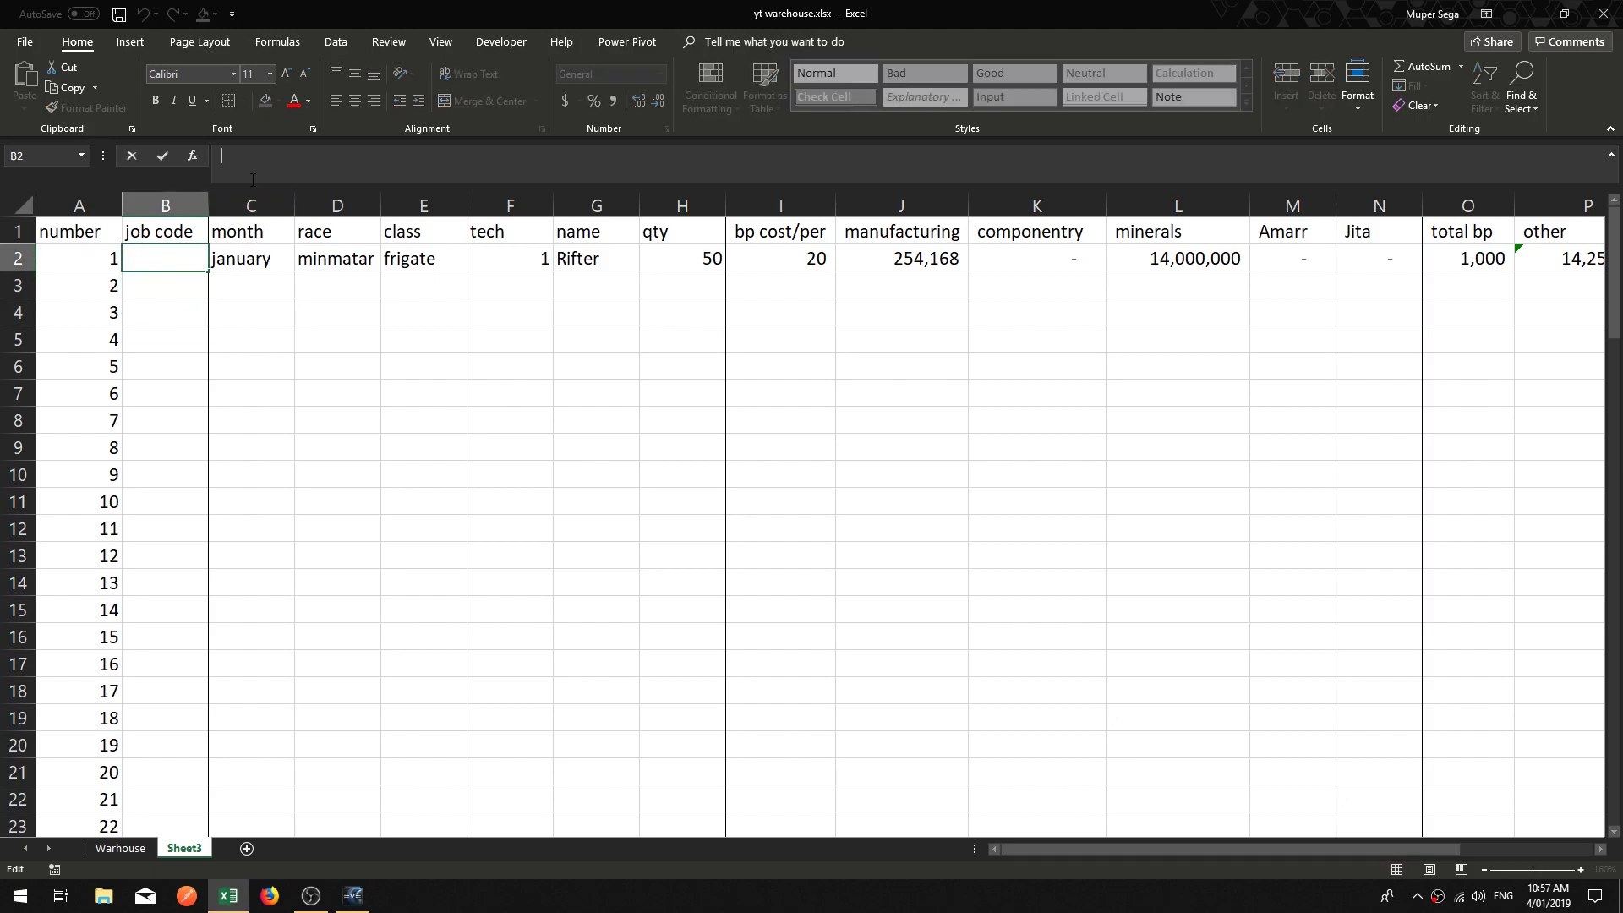
{"action": "type", "text": "="}
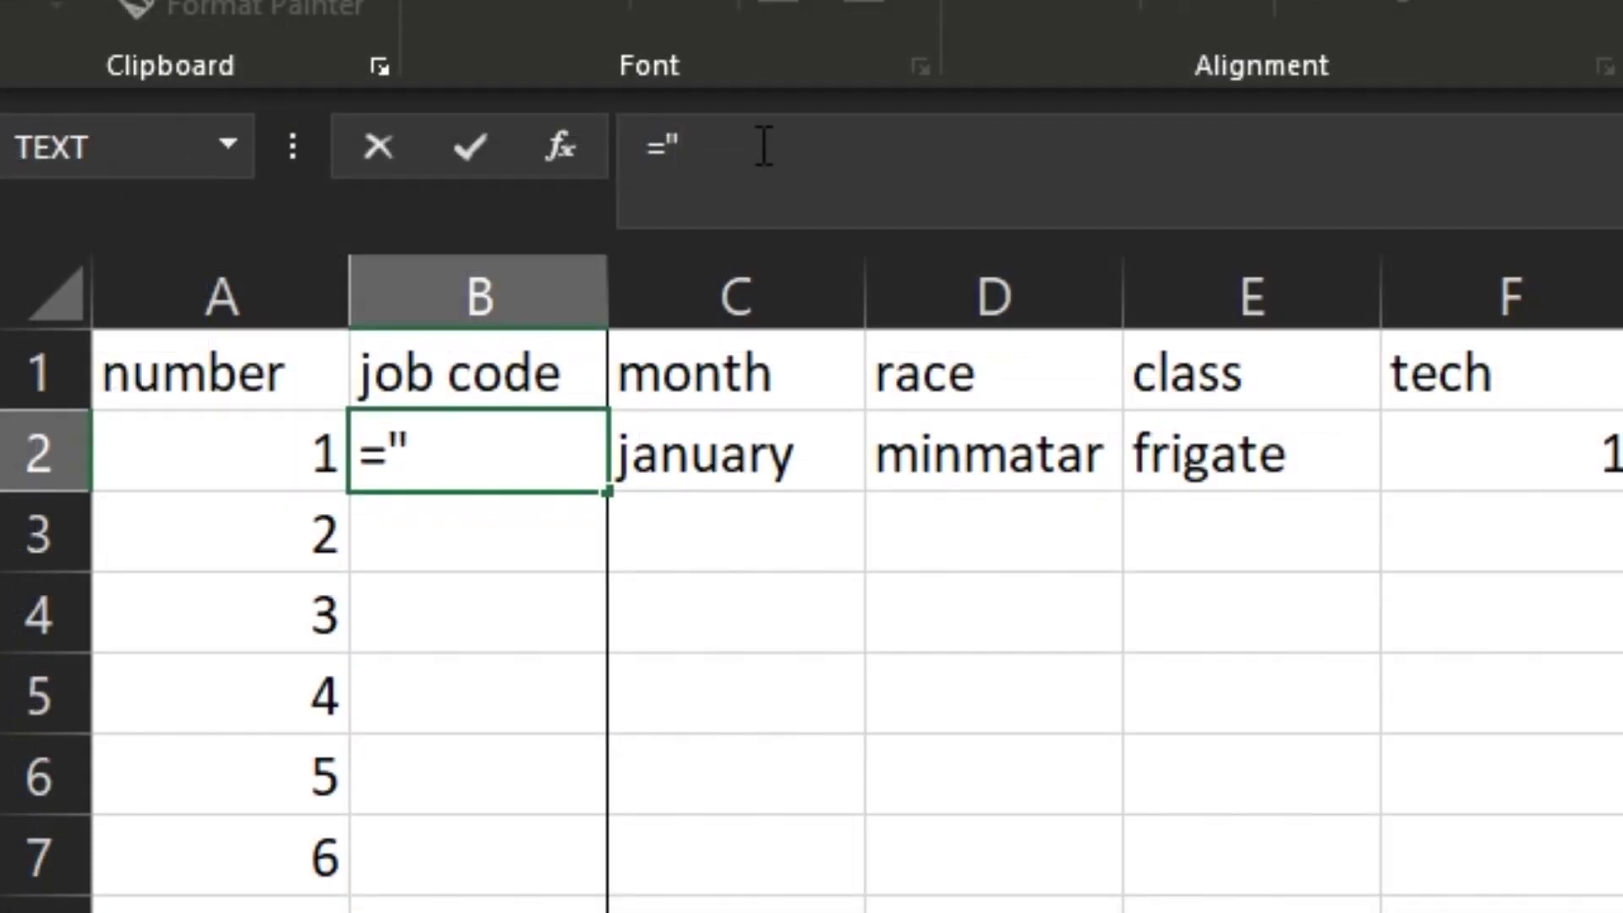
{"action": "type", "text": "s\"+"}
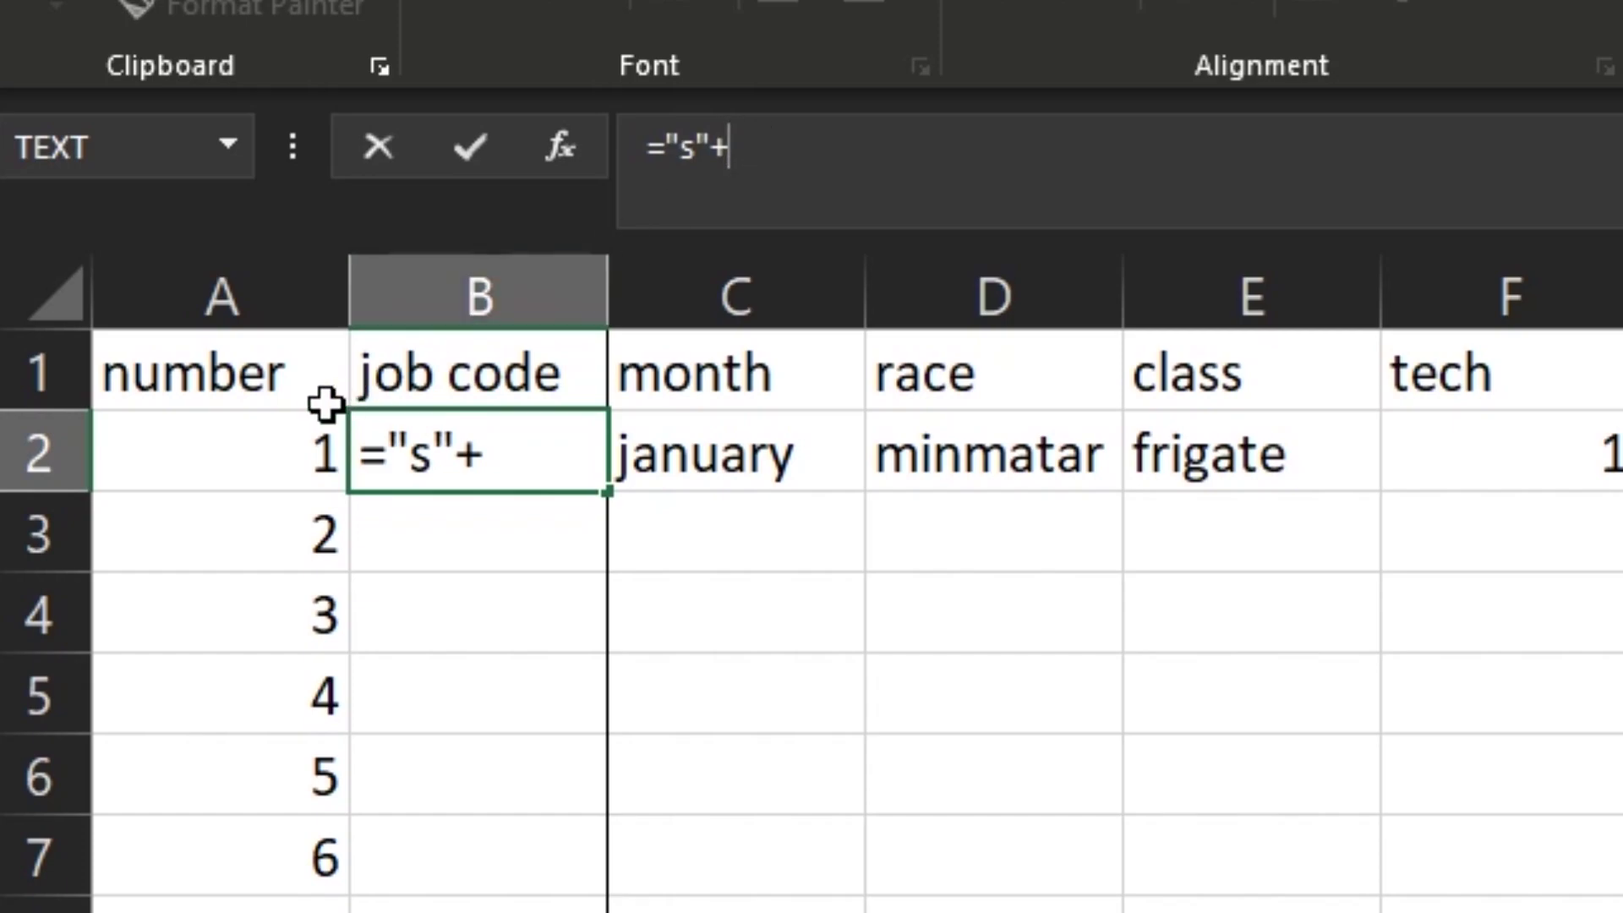
{"action": "left_click", "coordinate": [217, 463]}
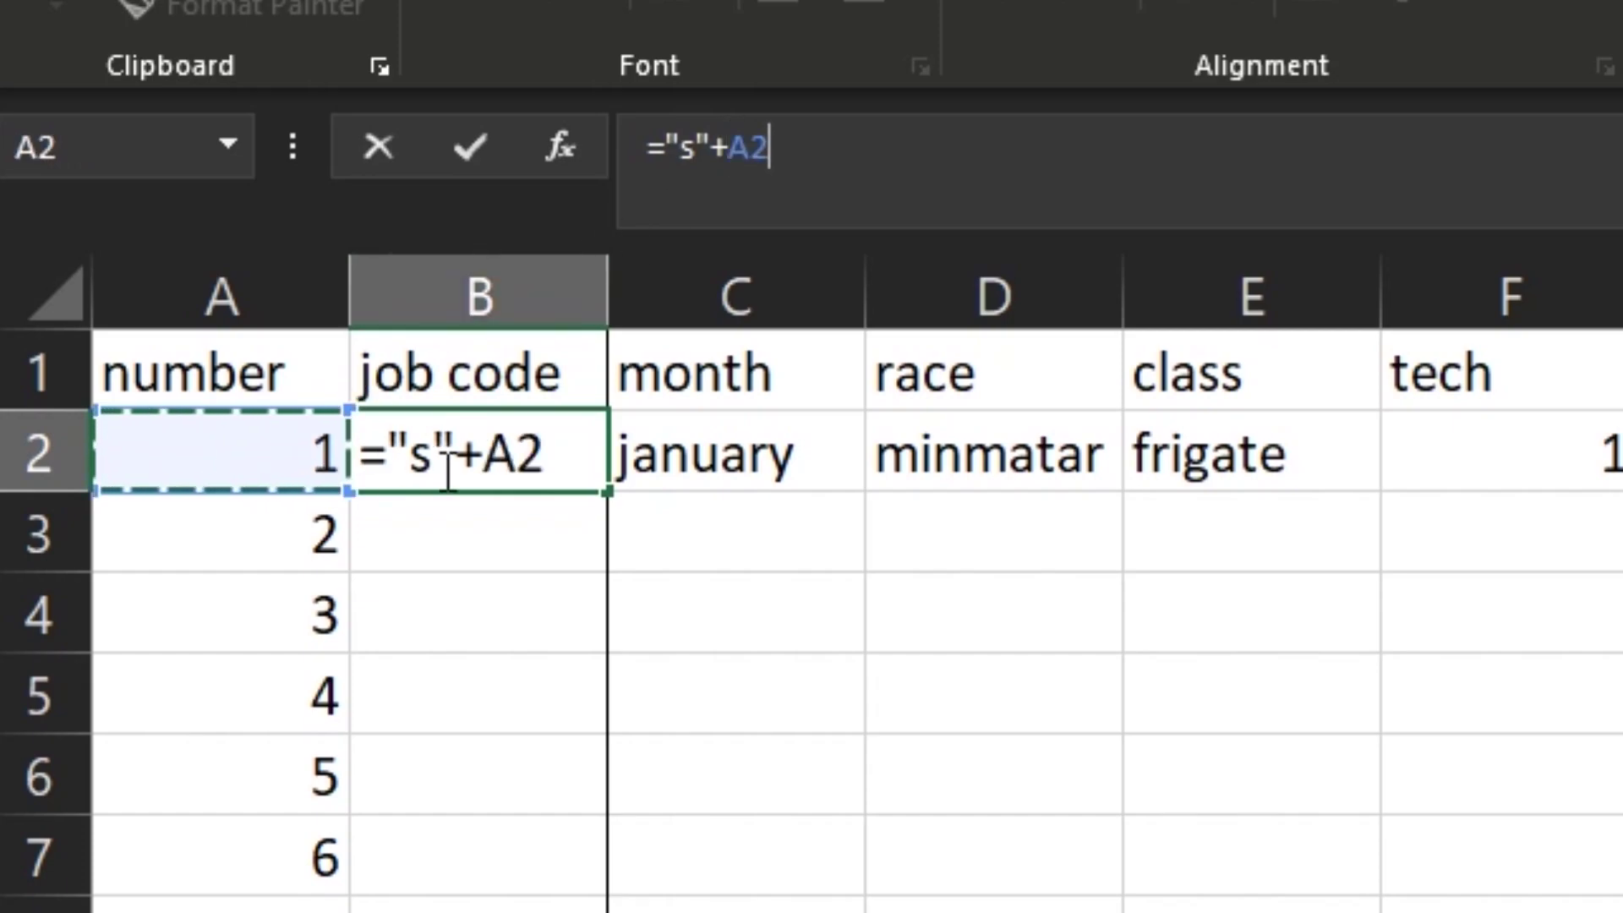
{"action": "key", "text": "Return"}
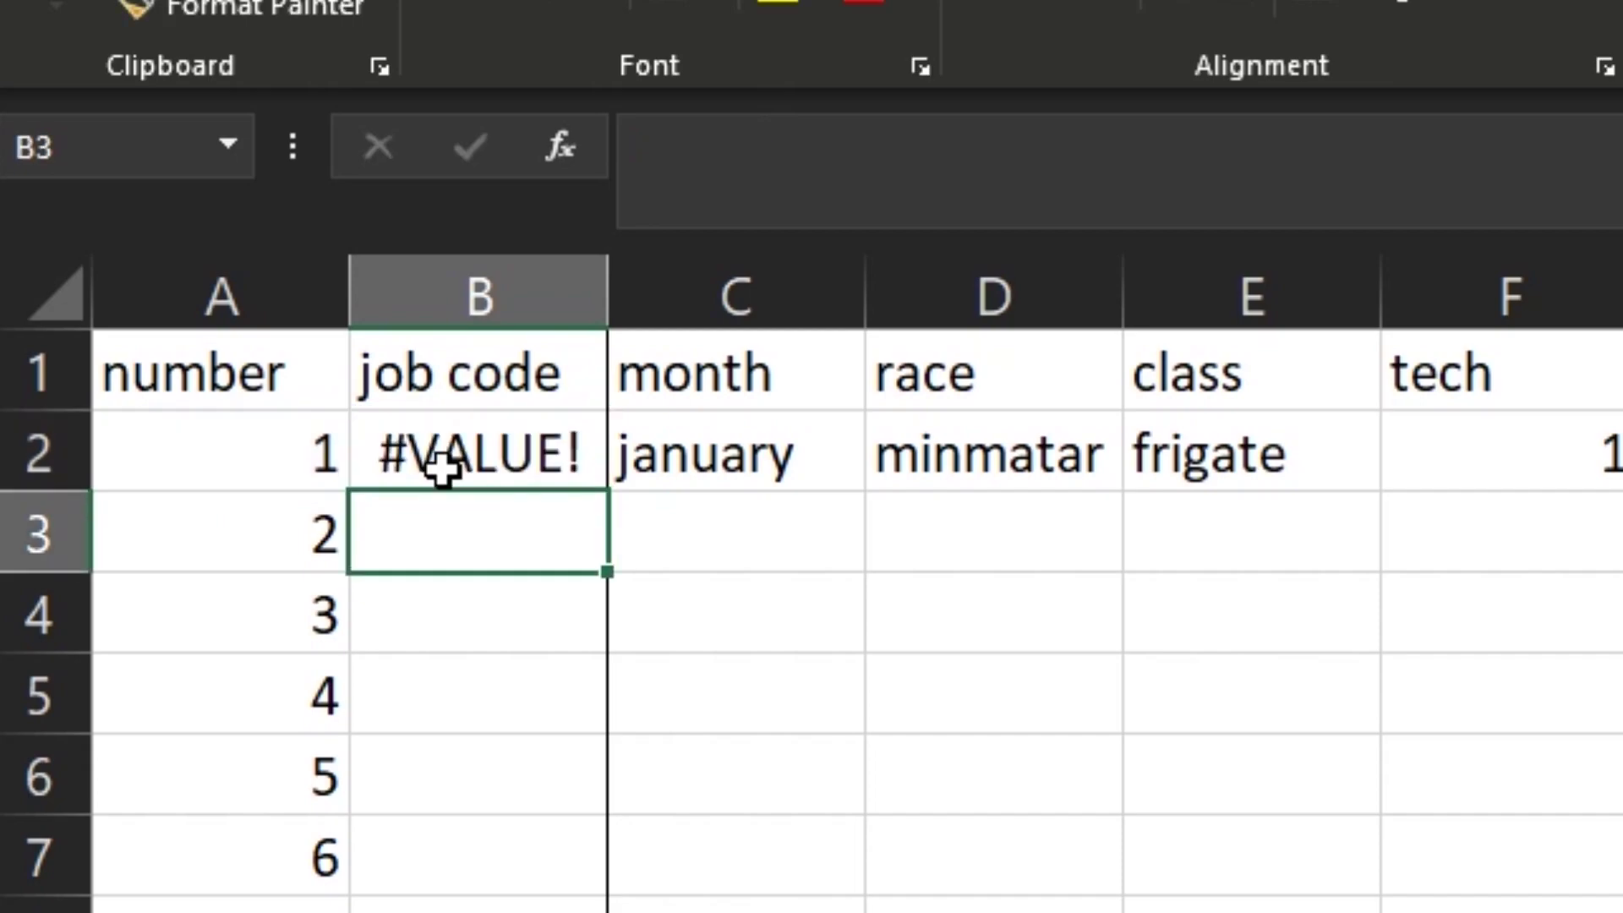
- Edit B2's formula, retyping the "s" text string
{"action": "left_click", "coordinate": [430, 463]}
{"action": "left_click", "coordinate": [681, 149]}
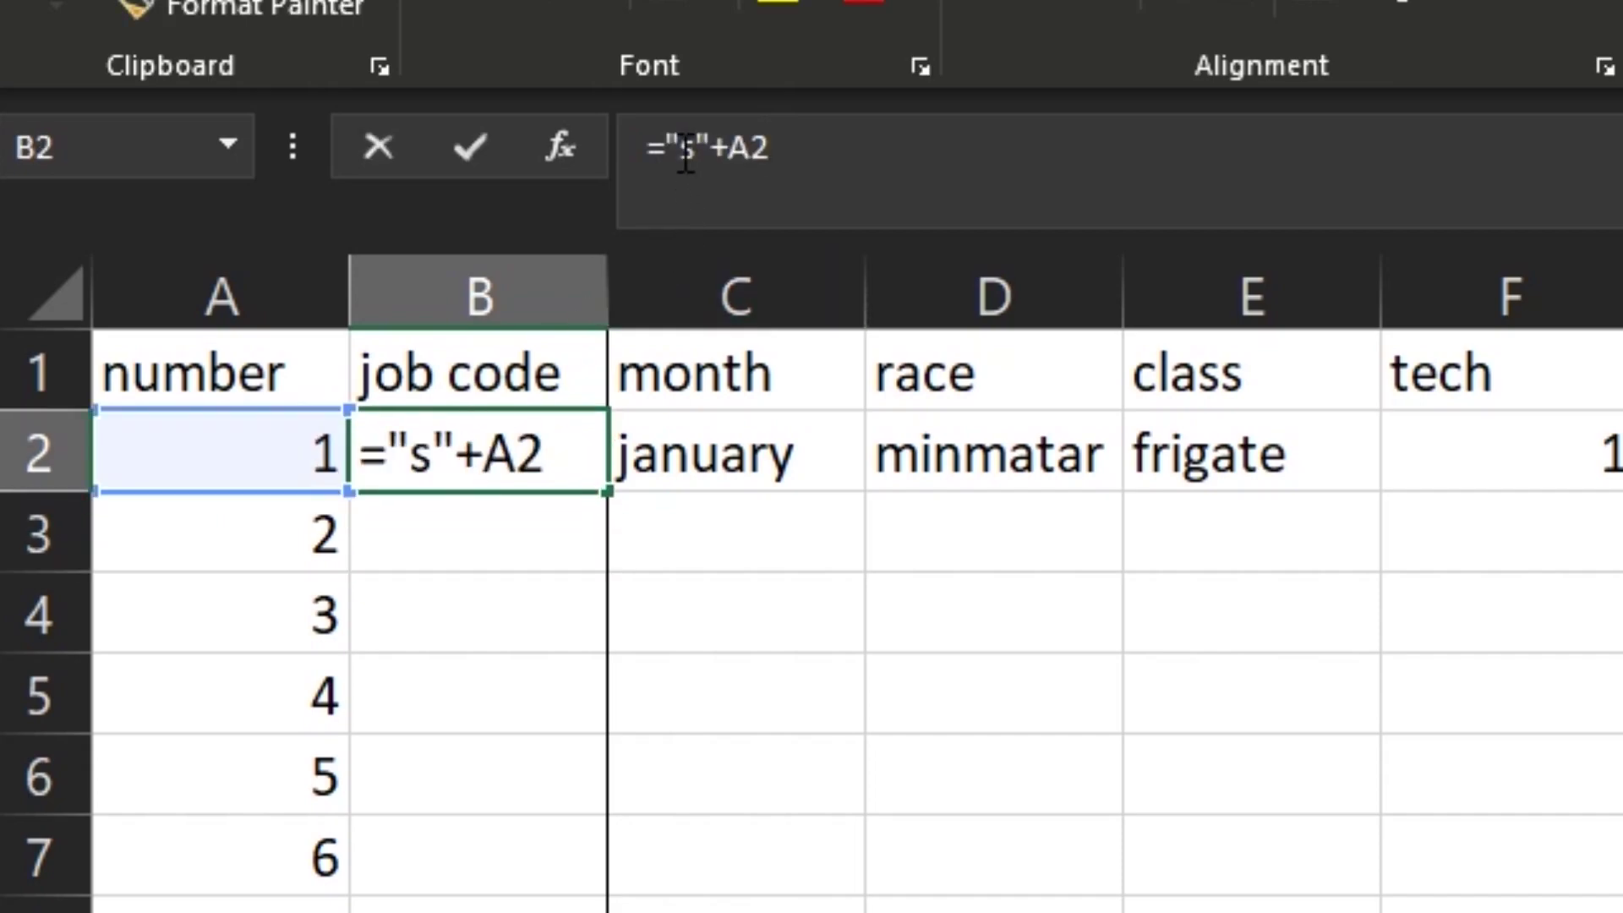
{"action": "key", "text": "Left"}
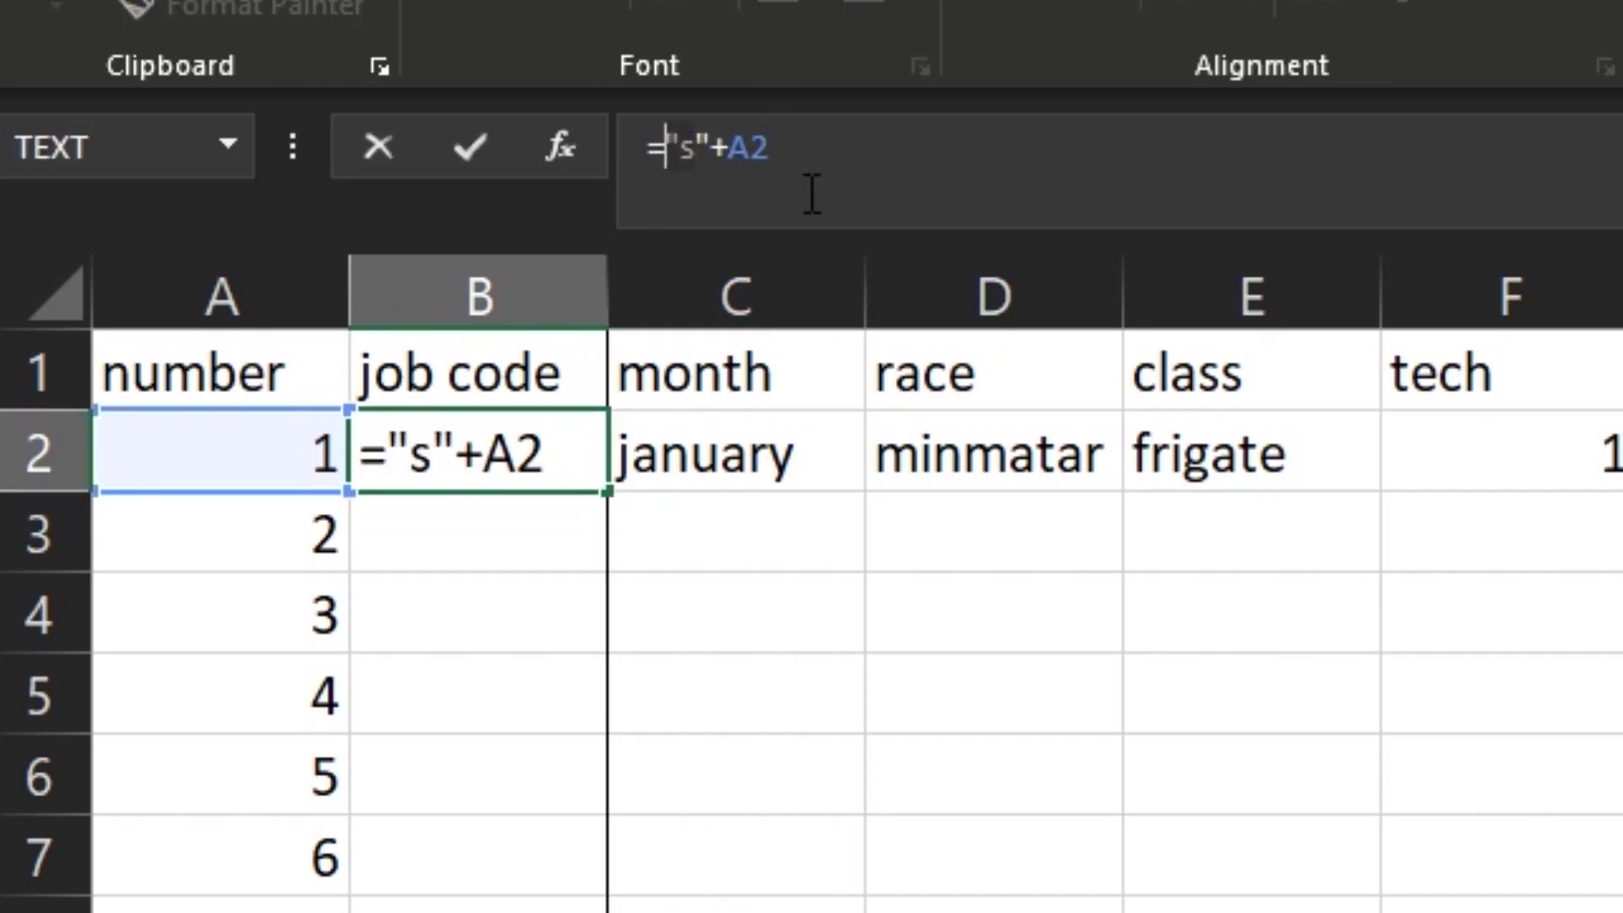
{"action": "key", "text": "Delete"}
{"action": "key", "text": "Delete"}
{"action": "key", "text": "Delete"}
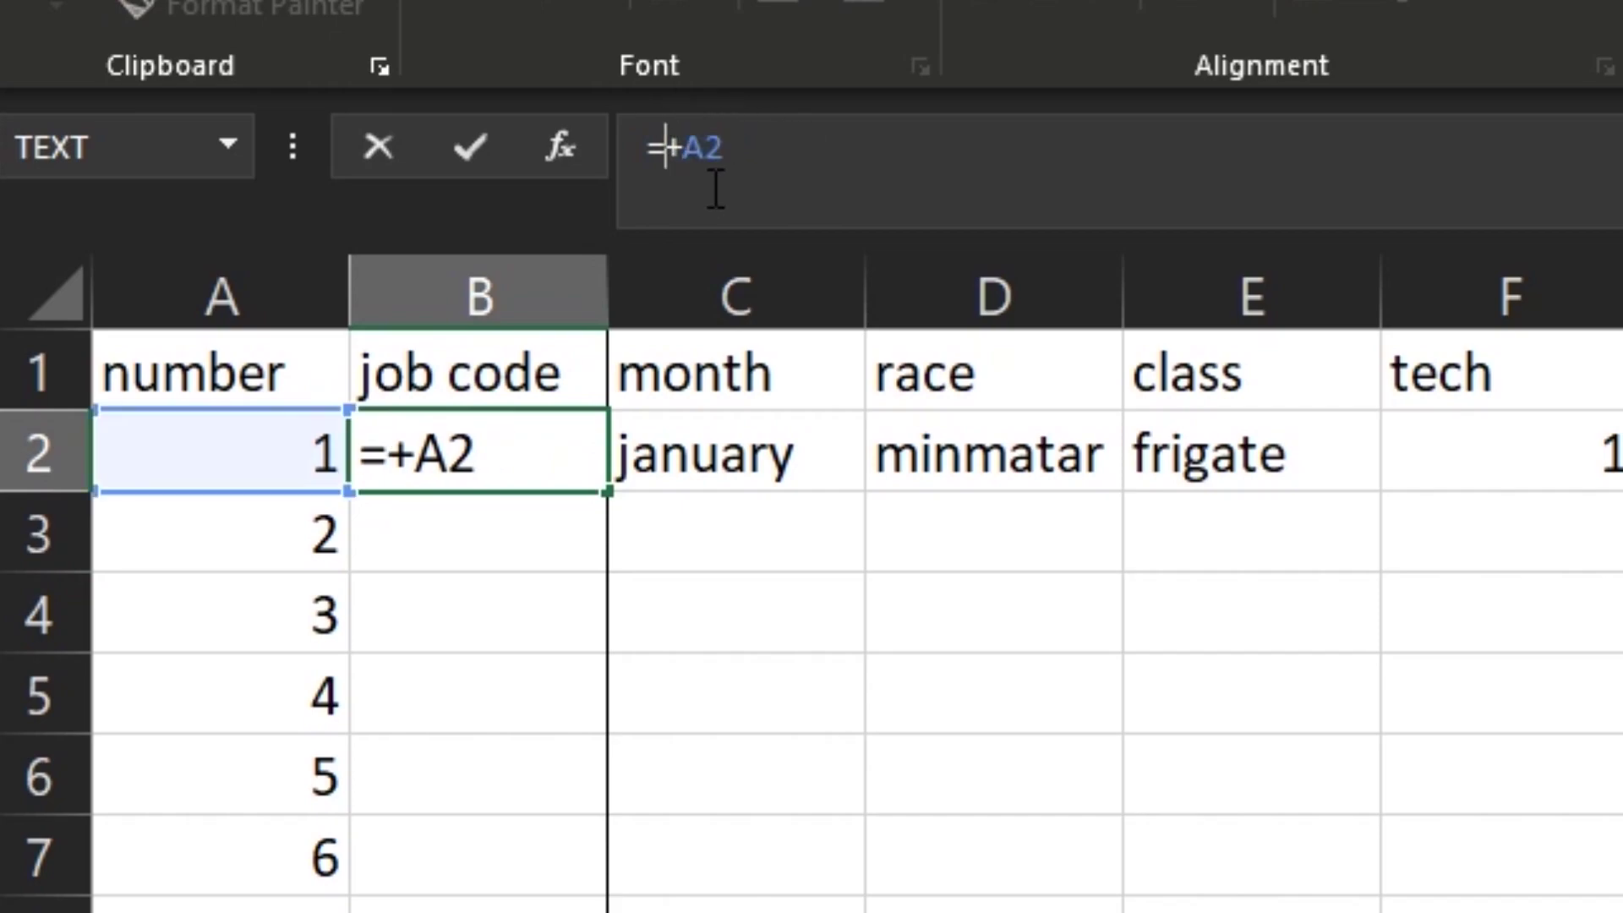
{"action": "type", "text": "'s"}
{"action": "key", "text": "BackSpace"}
{"action": "key", "text": "BackSpace"}
{"action": "type", "text": "\"s\""}
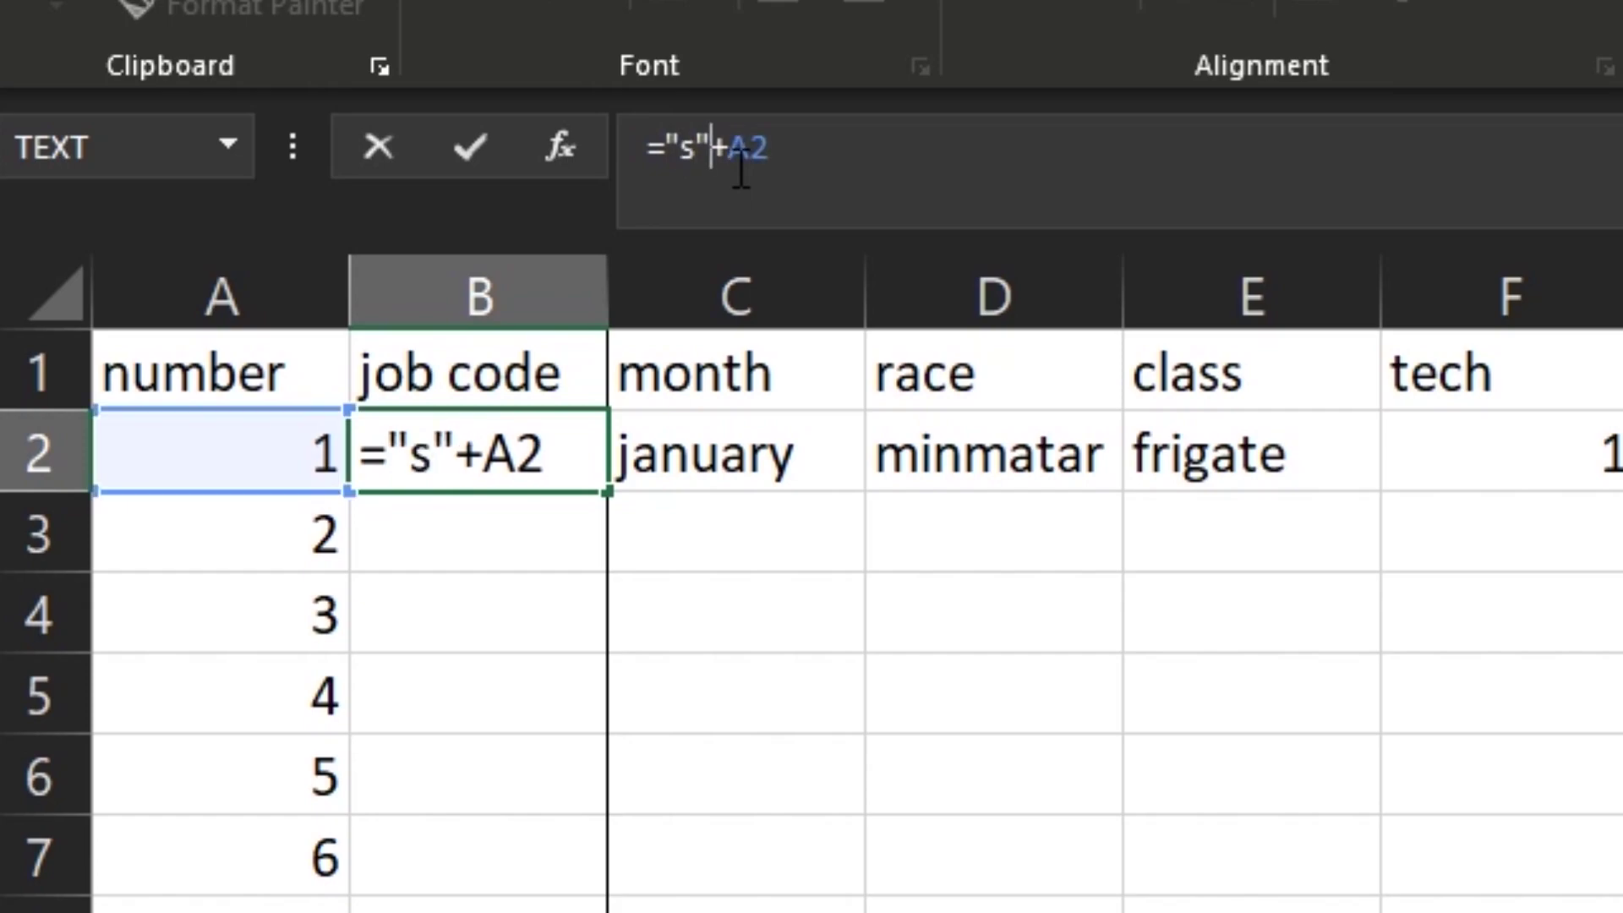
- Replace the + with & so B2 reads ="s"&A2 and shows s1
{"action": "left_click", "coordinate": [737, 158]}
{"action": "key", "text": "BackSpace"}
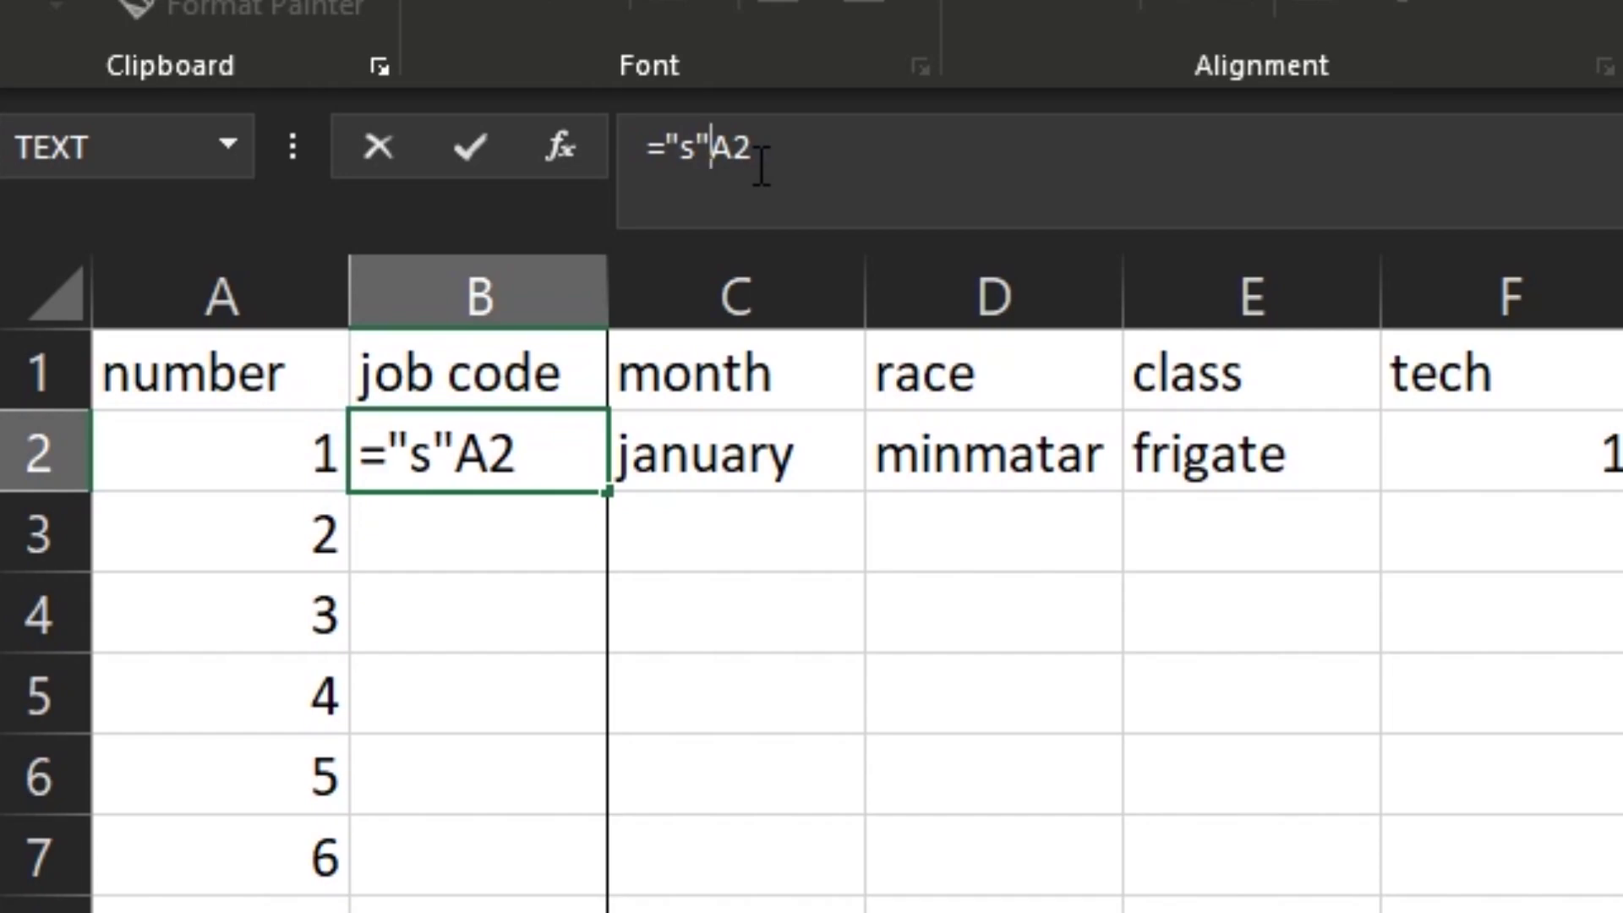
{"action": "type", "text": "&"}
{"action": "key", "text": "Return"}
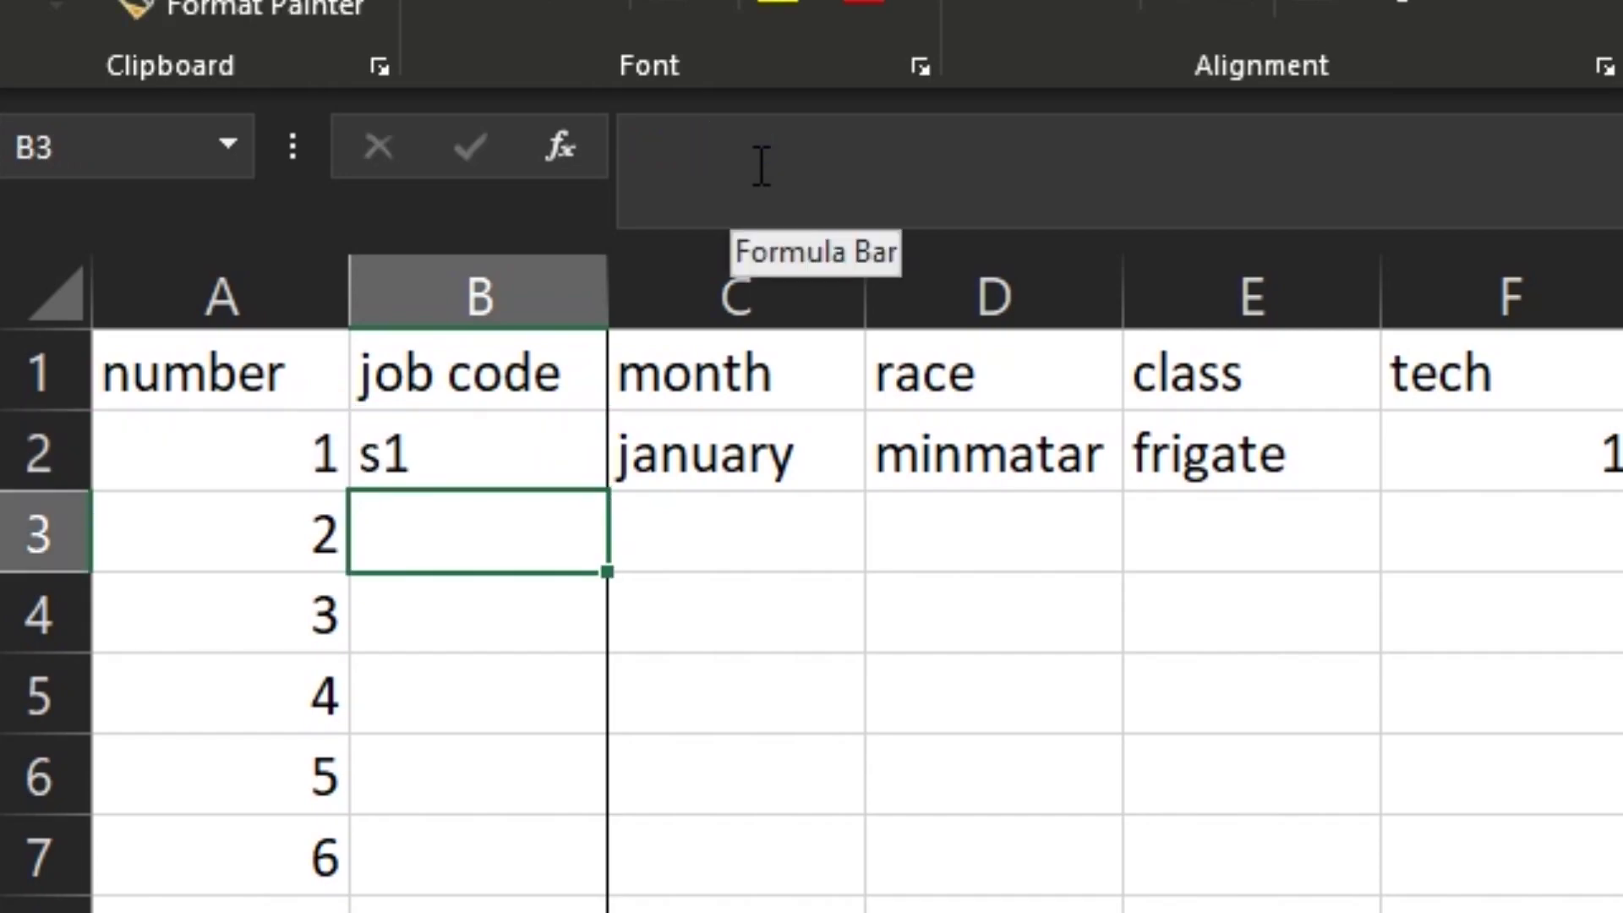
{"action": "left_click", "coordinate": [518, 453]}
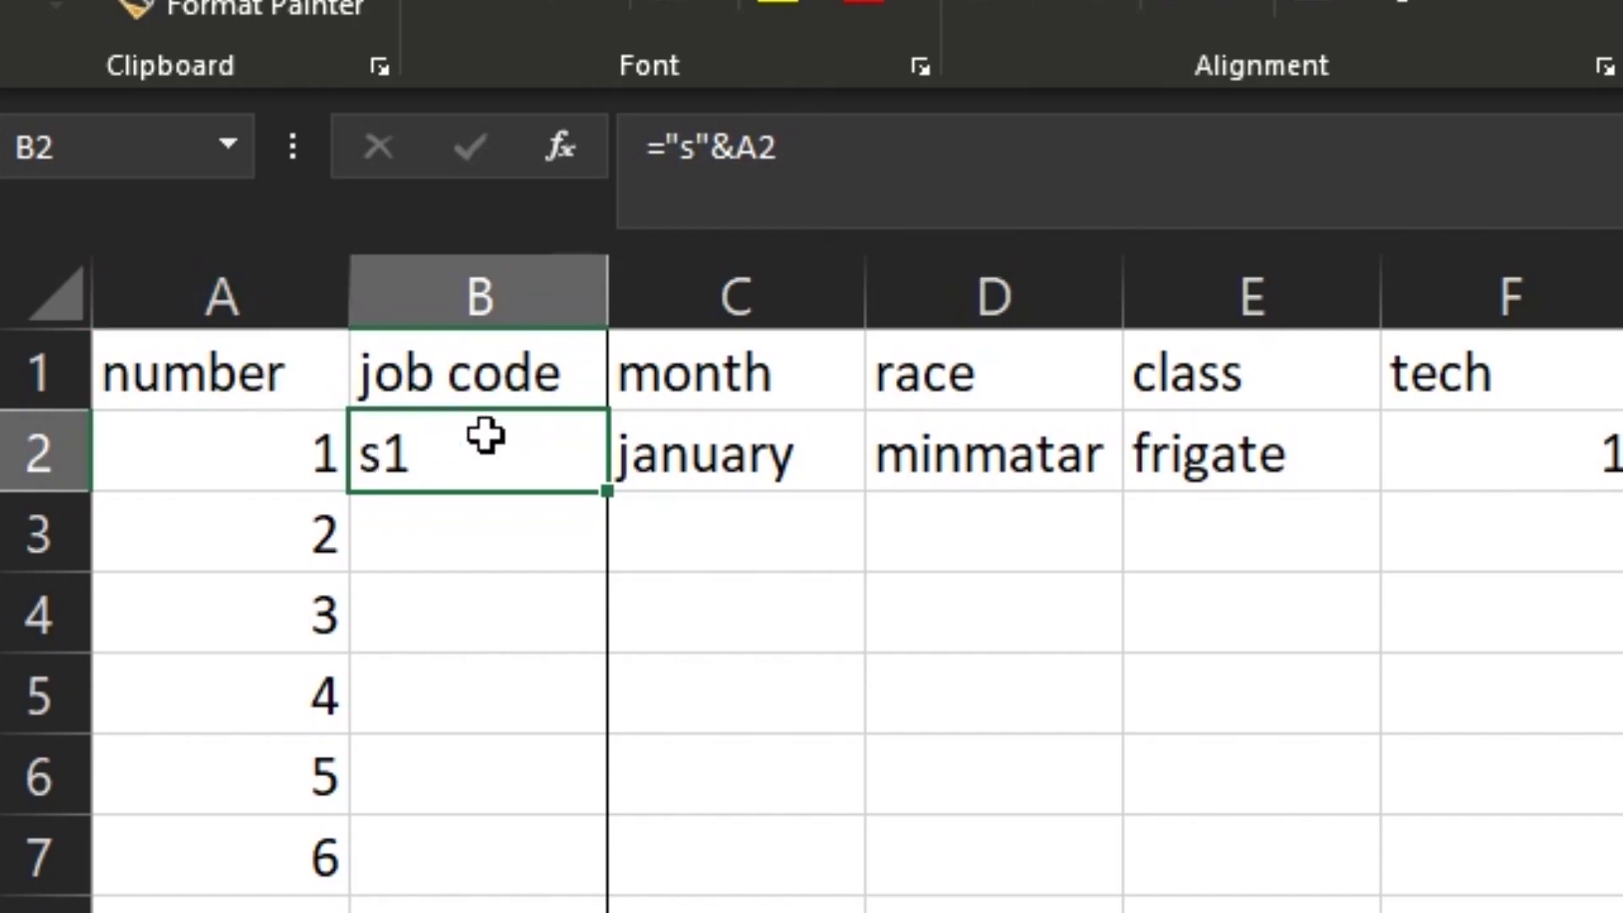
{"action": "right_click", "coordinate": [545, 457]}
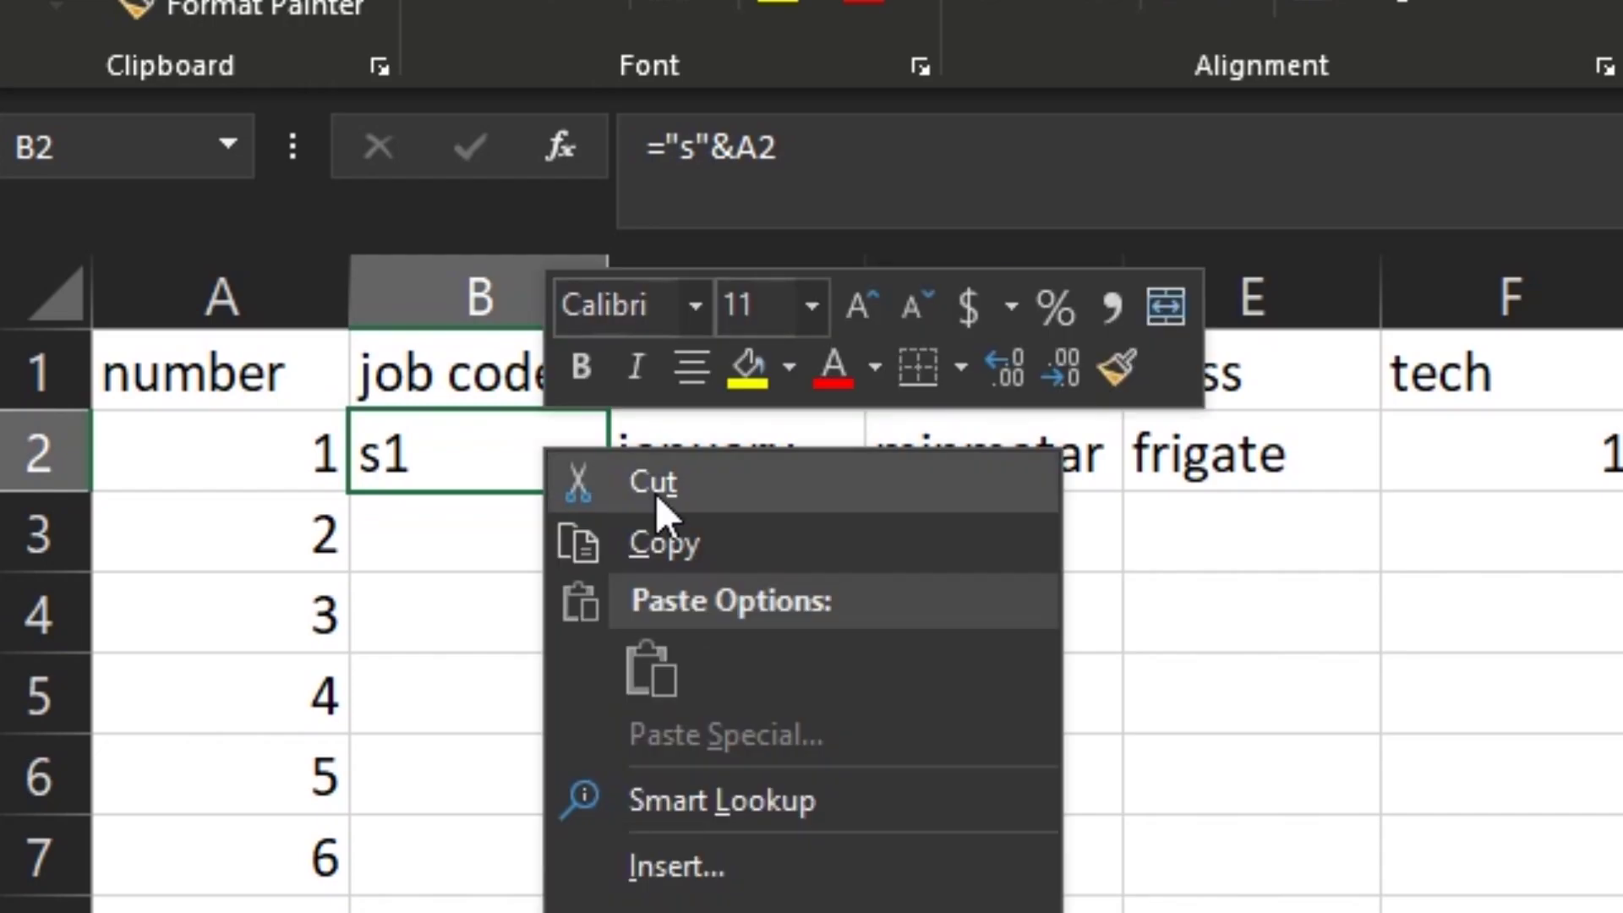
- Copy B2's formula and paste it as formulas into B3:B9, checking each code
{"action": "left_click", "coordinate": [671, 545]}
{"action": "left_click_drag", "start_coordinate": [514, 460], "coordinate": [480, 908]}
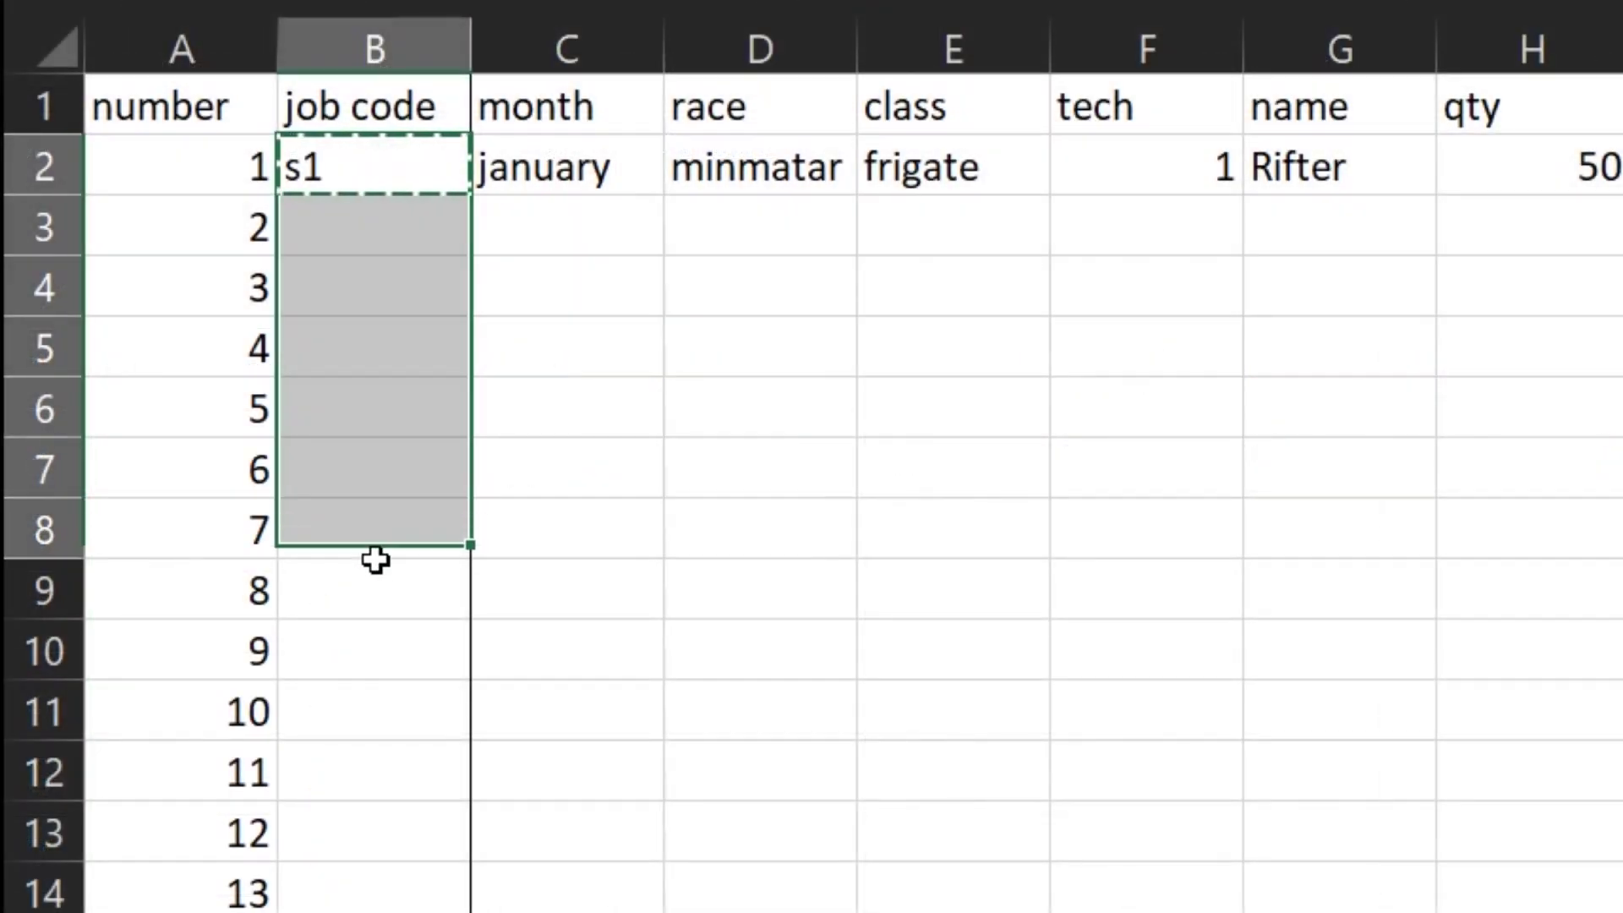
{"action": "left_click_drag", "start_coordinate": [376, 559], "coordinate": [380, 572]}
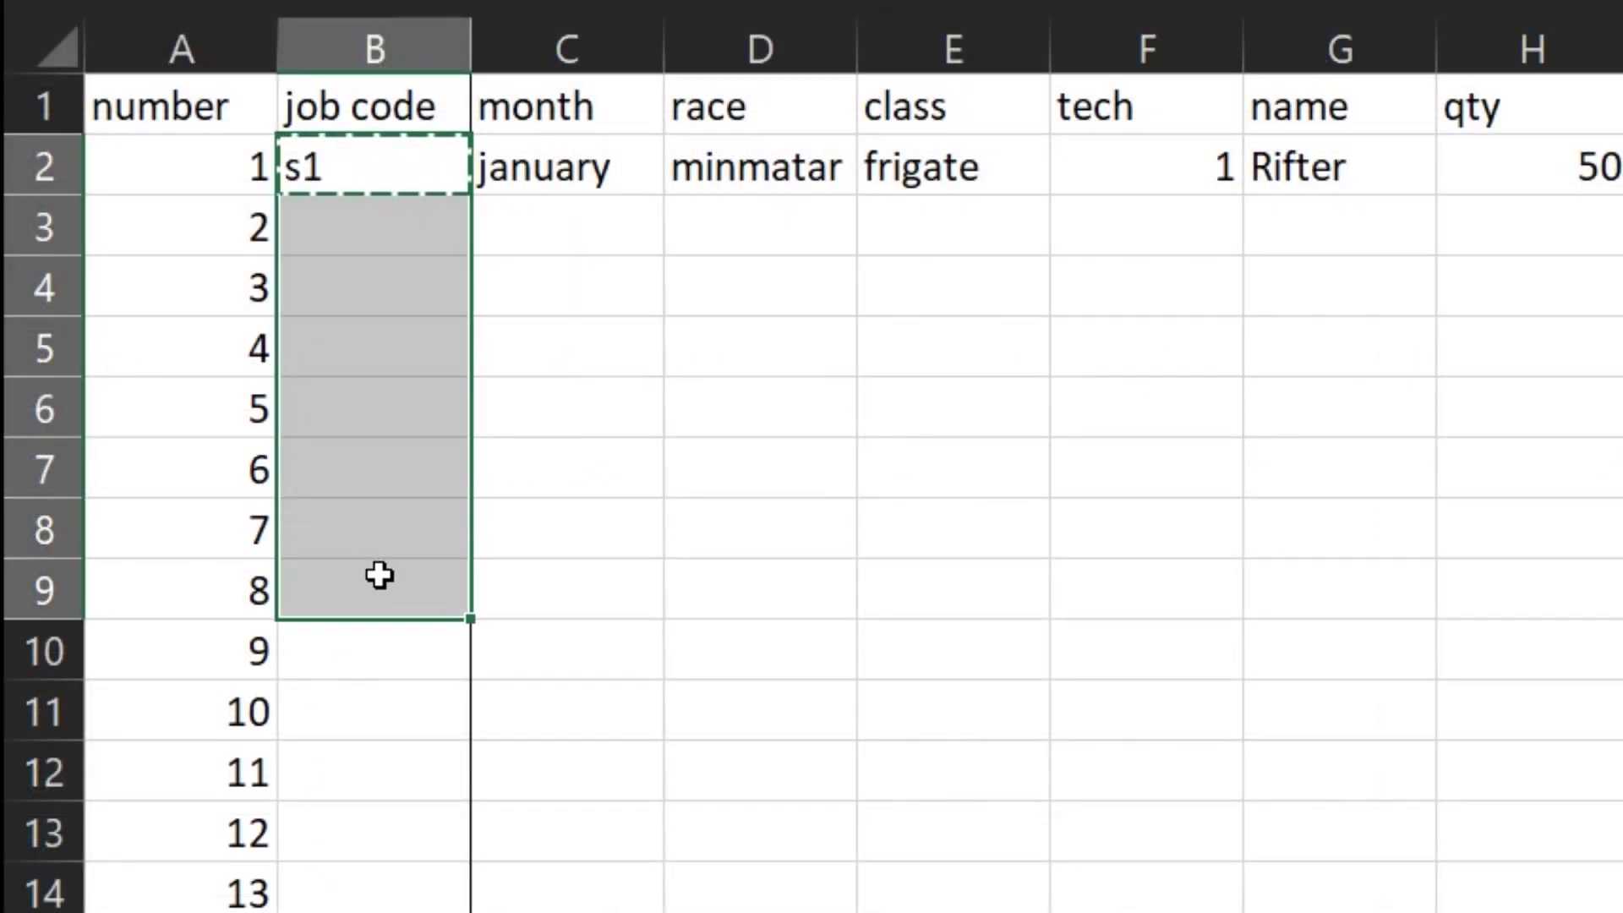
{"action": "right_click", "coordinate": [380, 573]}
{"action": "left_click", "coordinate": [575, 742]}
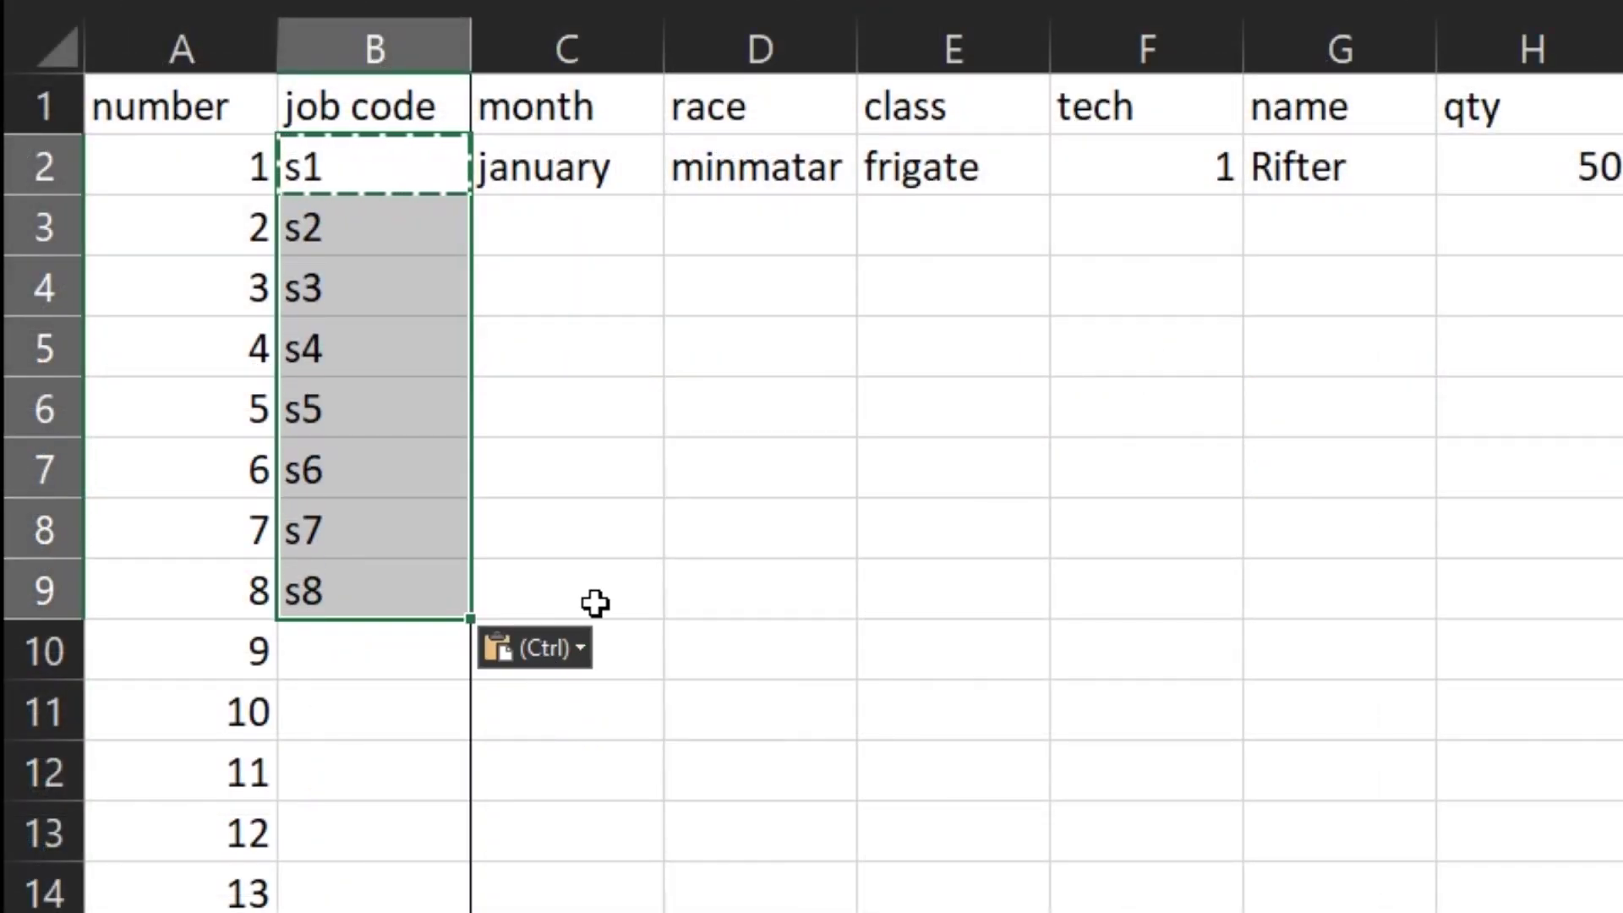
{"action": "left_click", "coordinate": [840, 413]}
{"action": "left_click", "coordinate": [410, 224]}
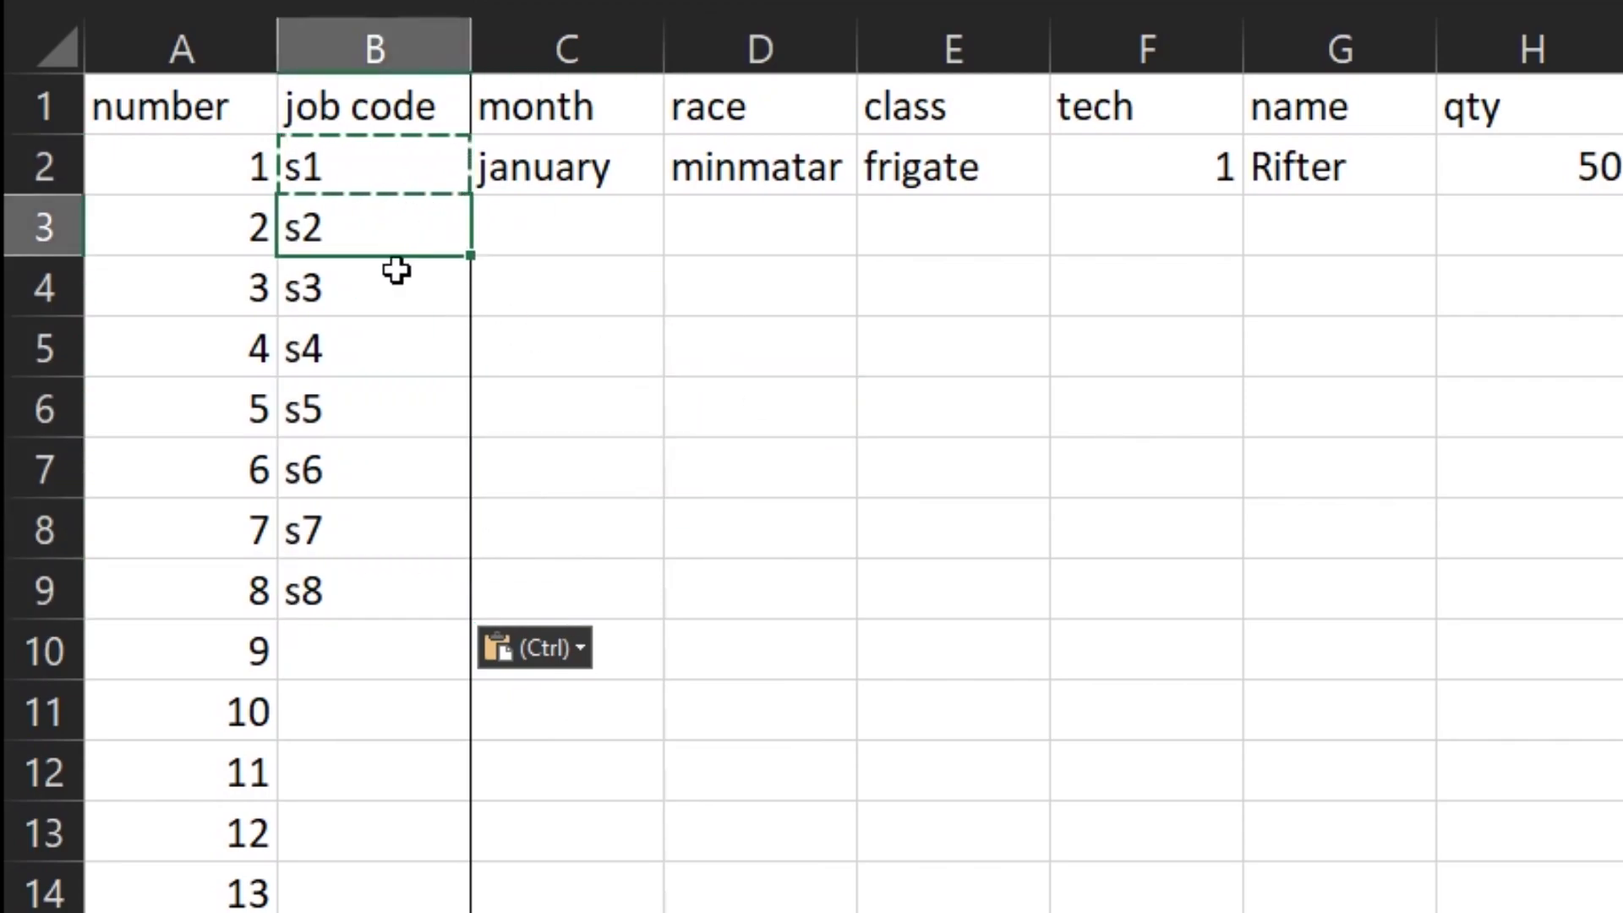
{"action": "left_click", "coordinate": [388, 308]}
{"action": "left_click", "coordinate": [391, 353]}
{"action": "left_click", "coordinate": [391, 420]}
{"action": "left_click", "coordinate": [390, 475]}
{"action": "left_click", "coordinate": [387, 537]}
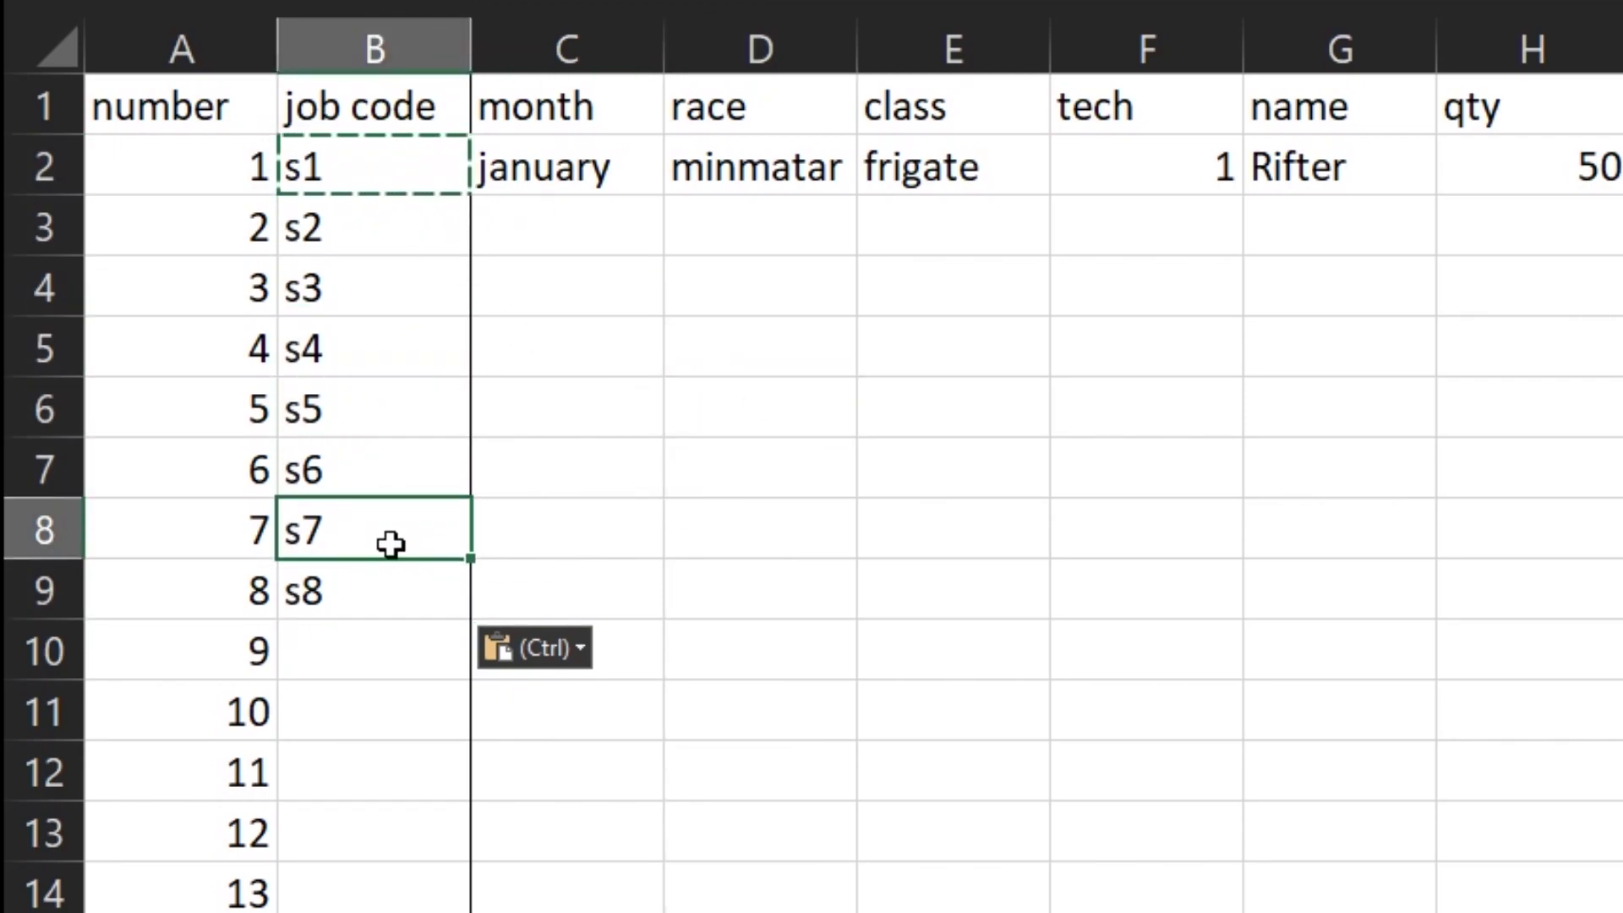
{"action": "left_click", "coordinate": [385, 590]}
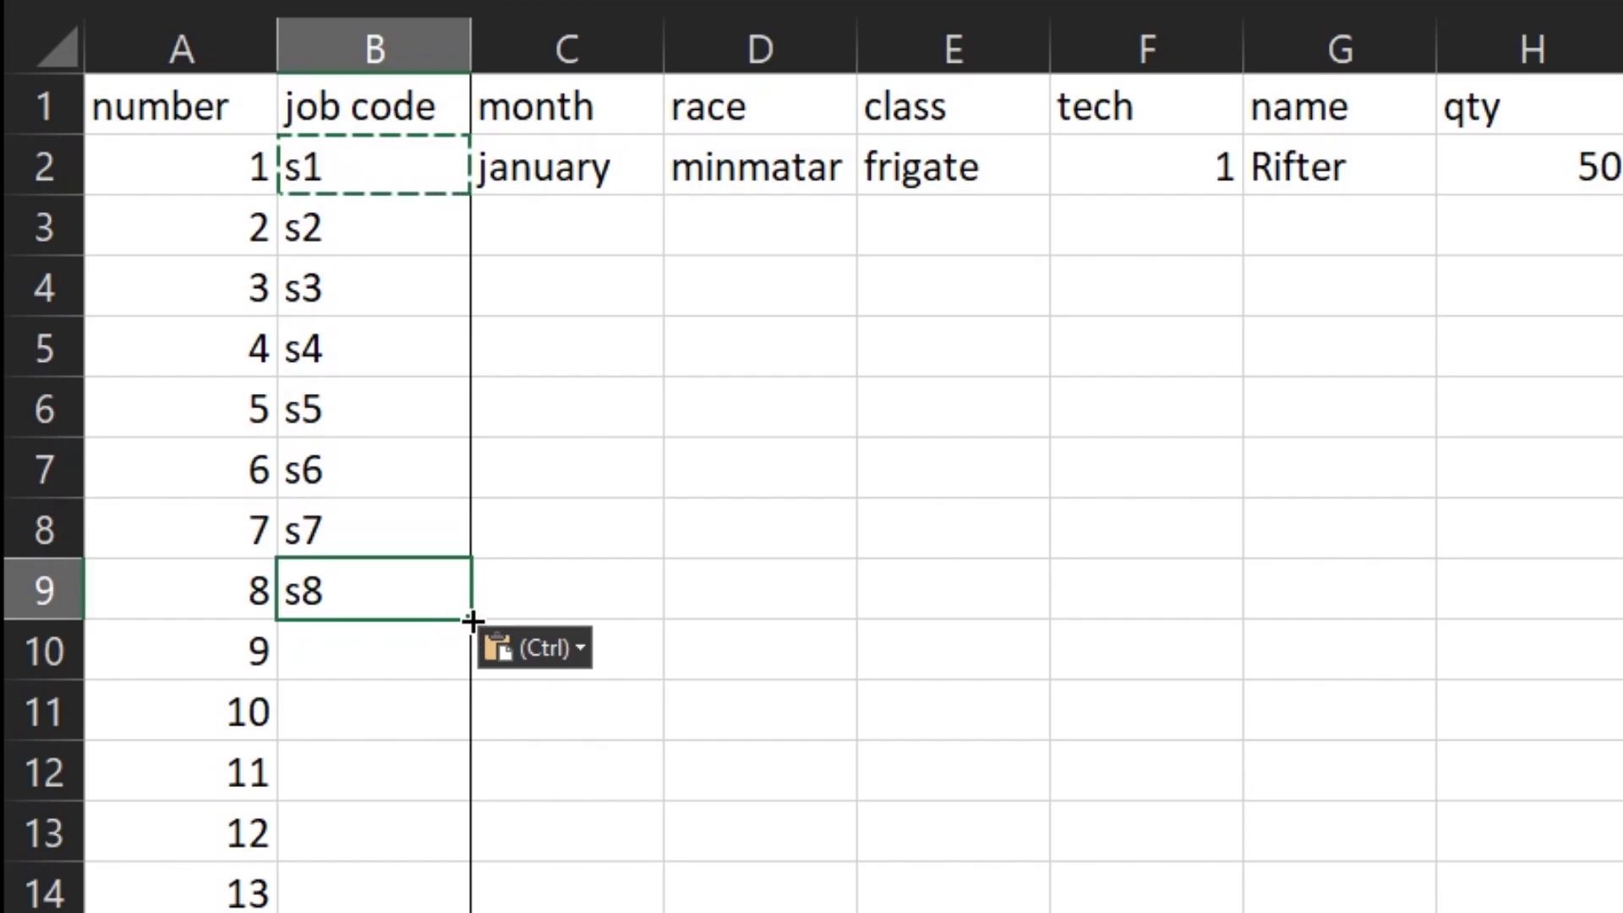
- Fill the job code formula down to row 101, ending at s100
{"action": "double_click", "coordinate": [467, 622]}
{"action": "left_click", "coordinate": [696, 525]}
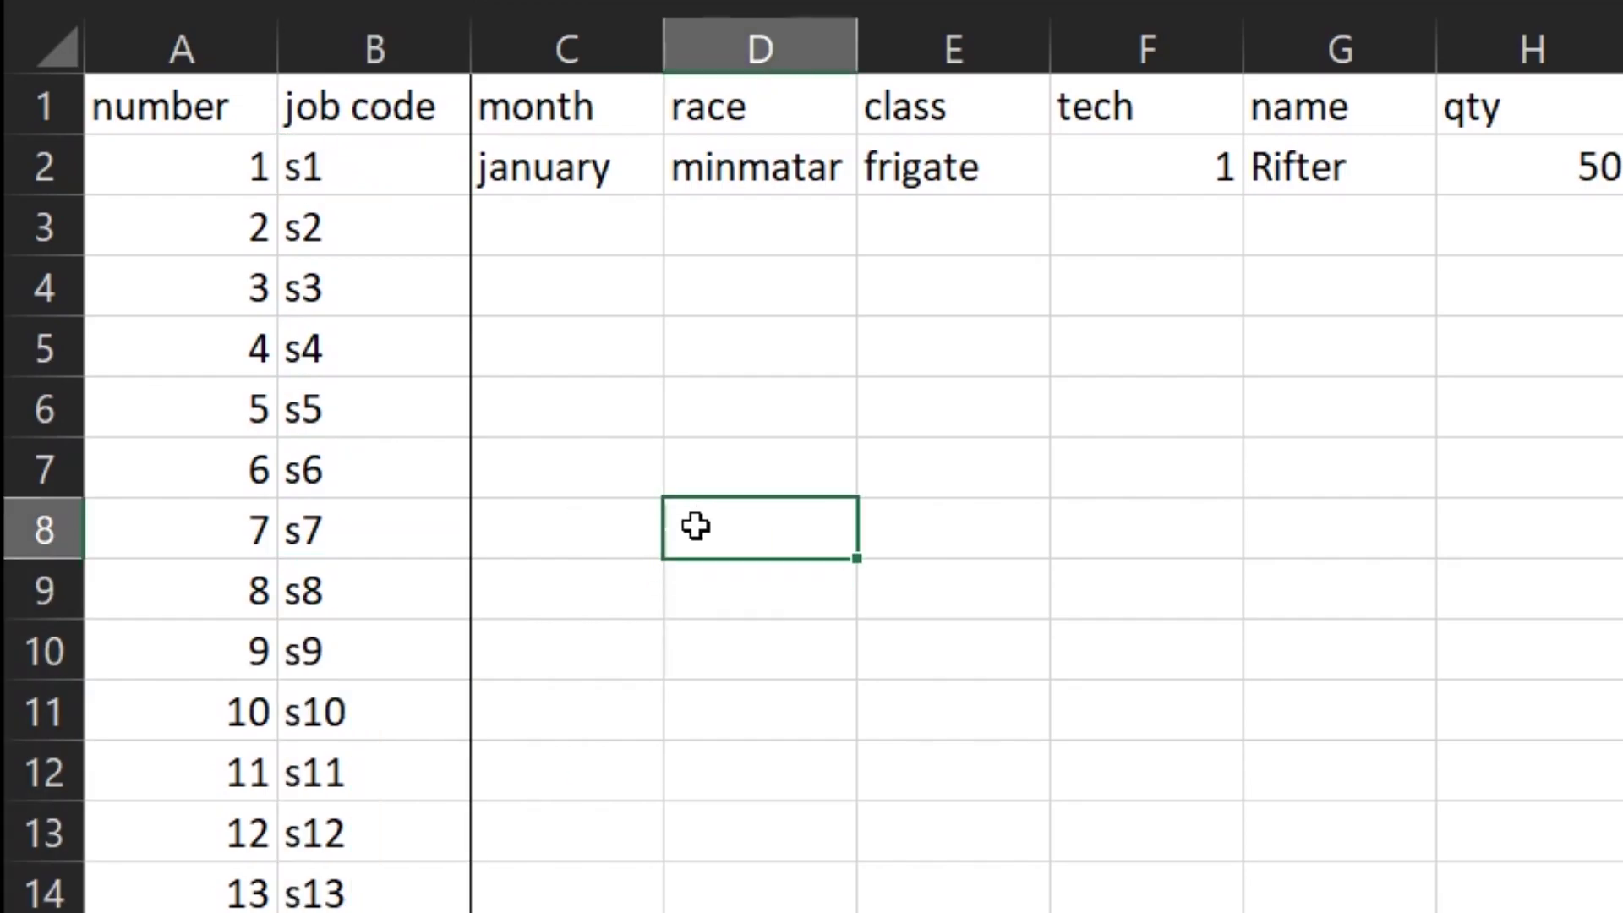
{"action": "scroll", "coordinate": [668, 507], "scroll_direction": "down", "scroll_amount": 8}
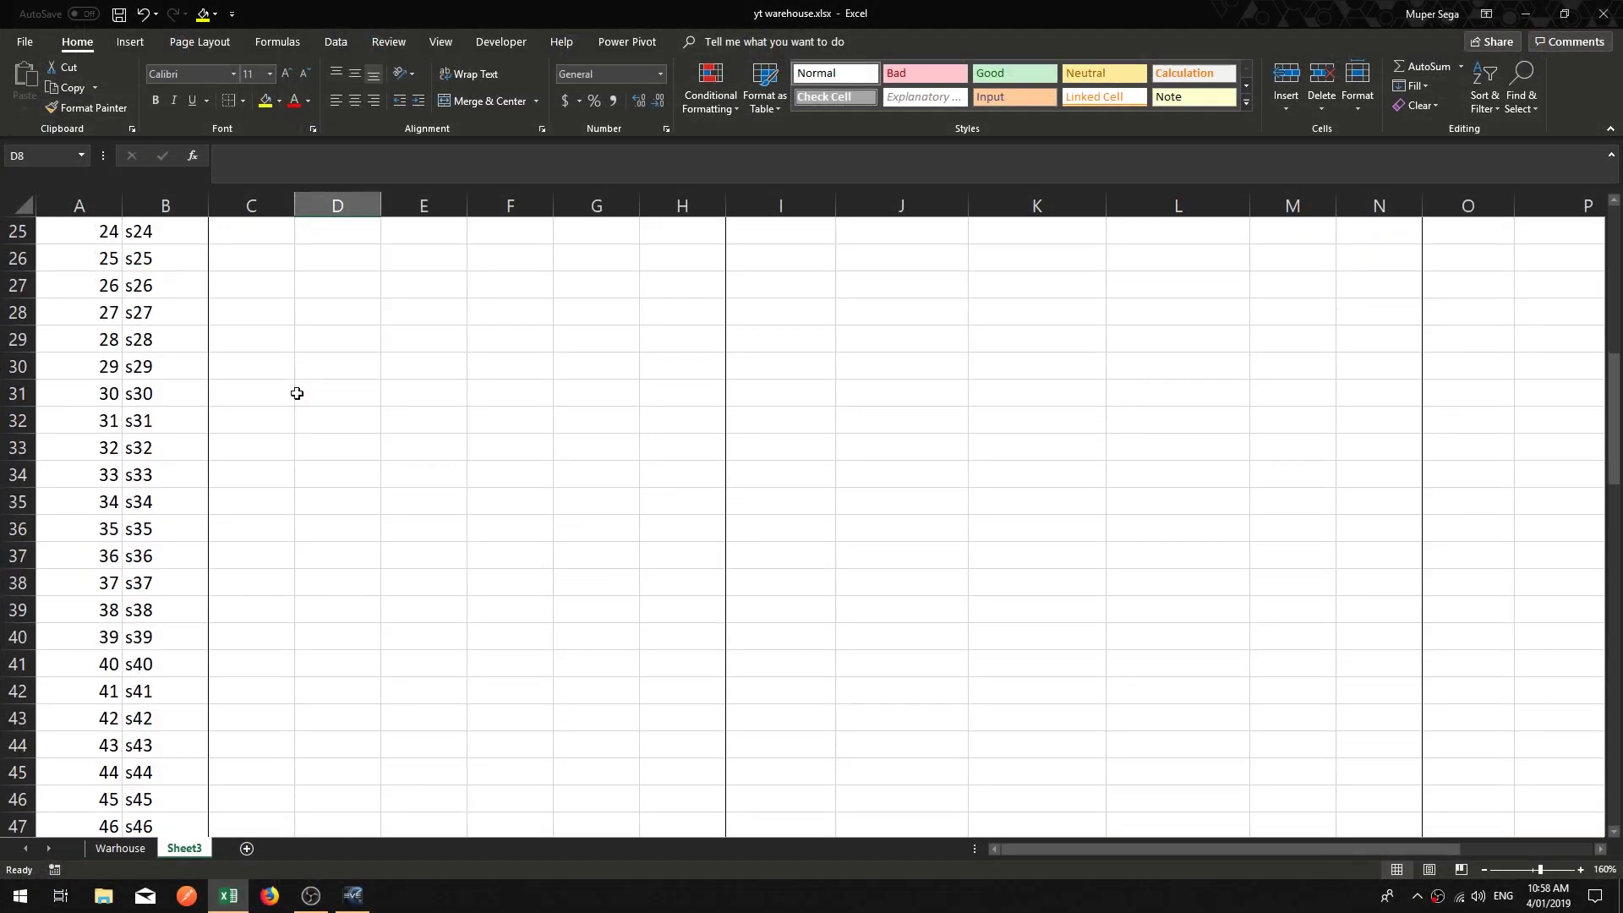
{"action": "scroll", "coordinate": [296, 393], "scroll_direction": "down", "scroll_amount": 20}
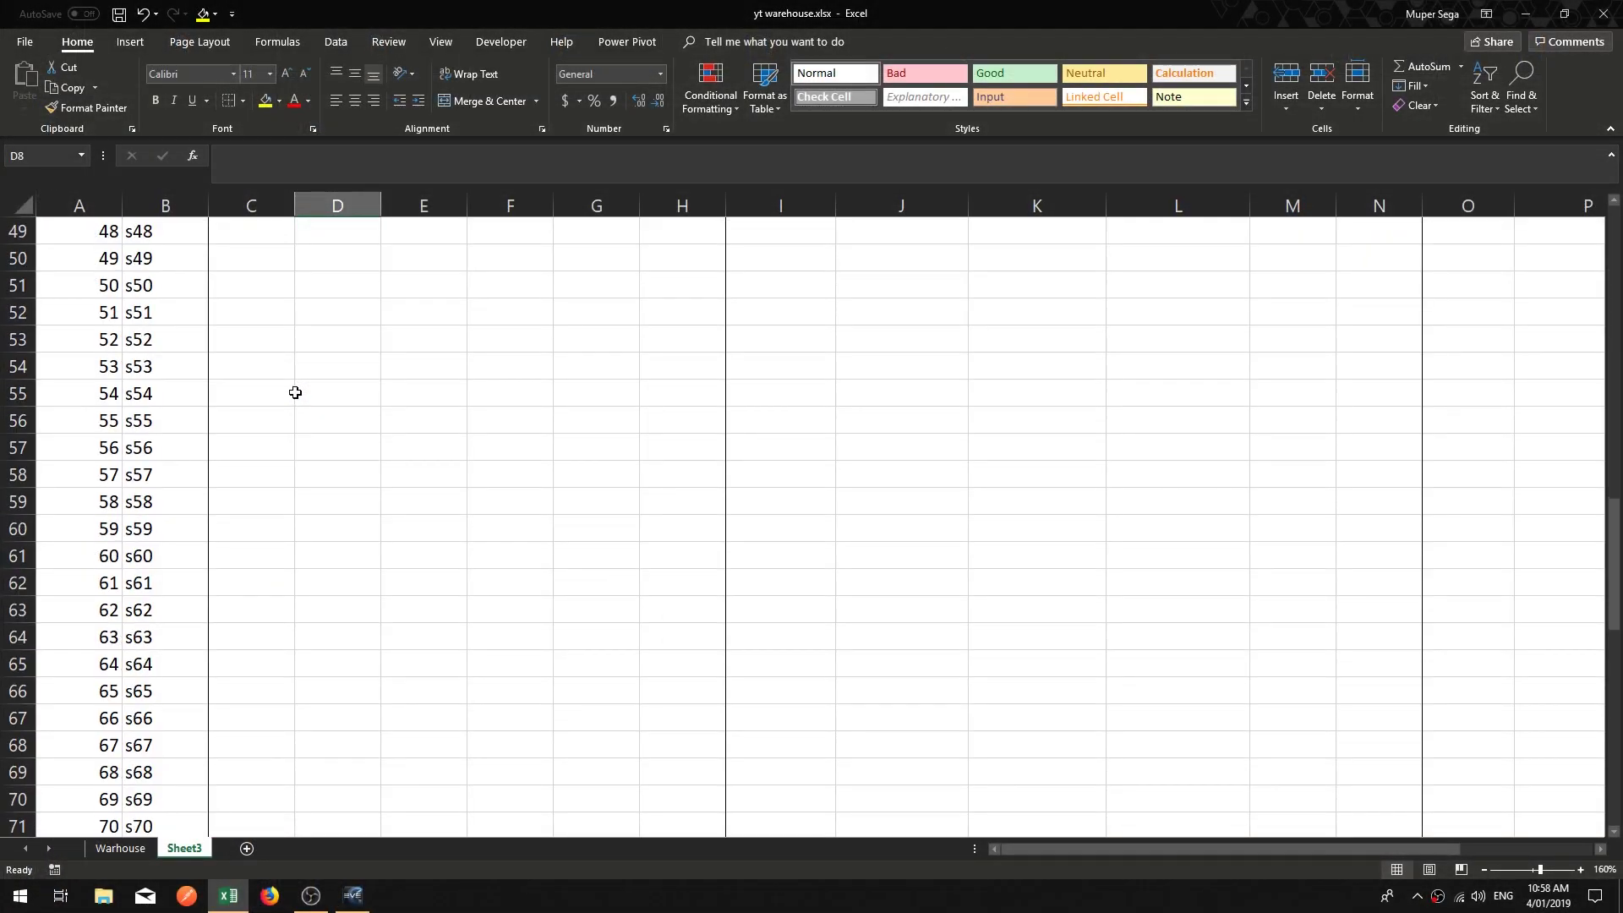
{"action": "scroll", "coordinate": [295, 393], "scroll_direction": "up", "scroll_amount": 1}
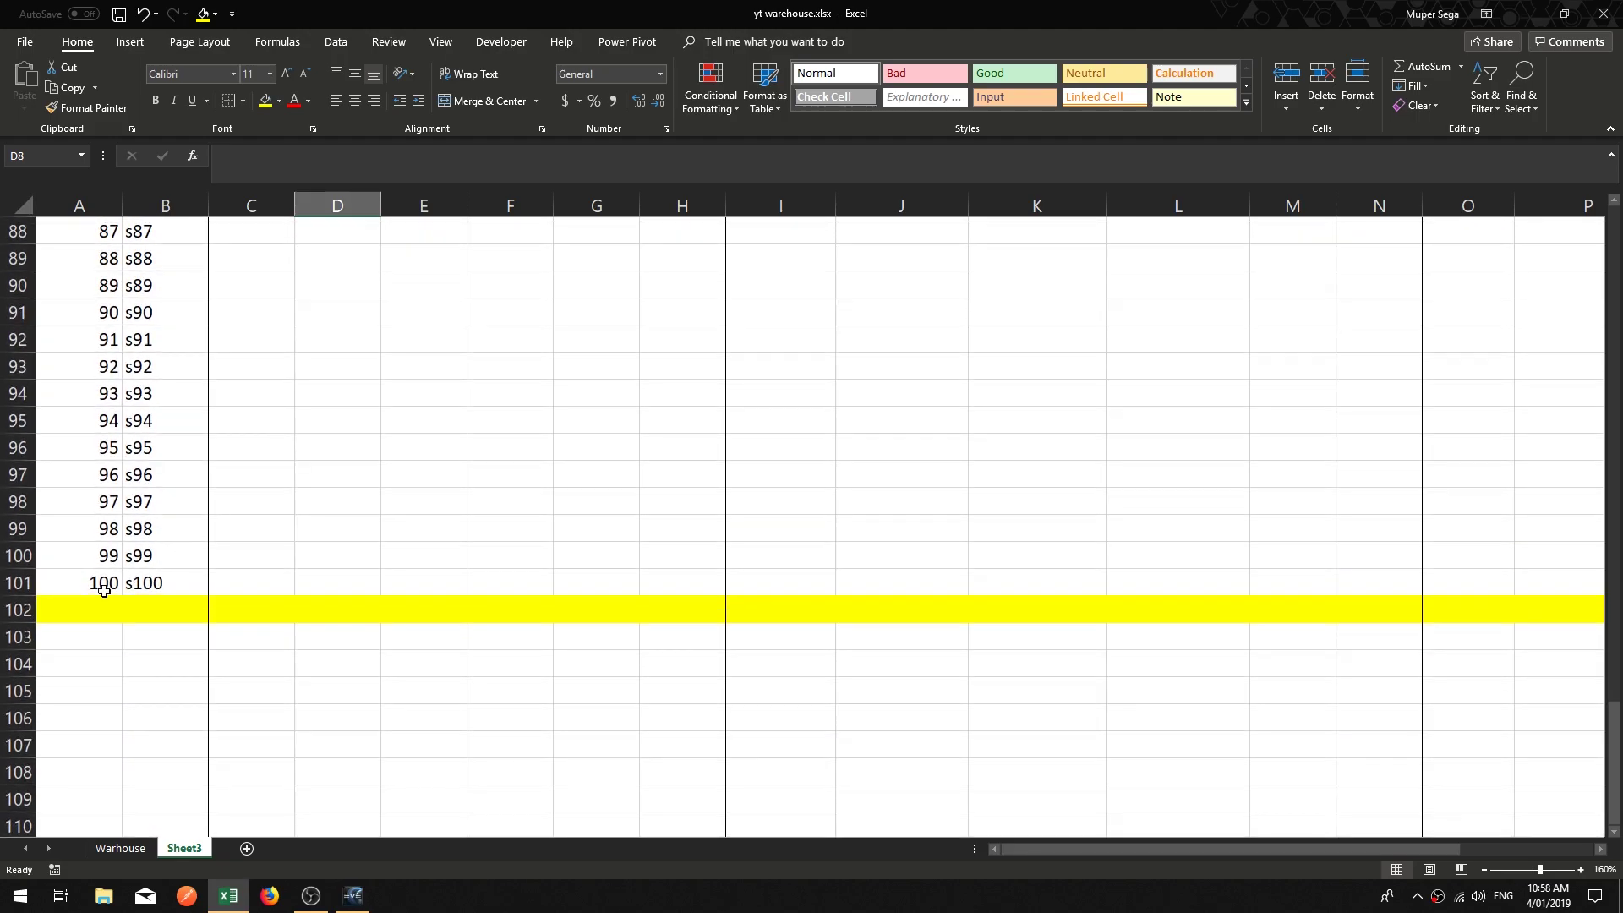
{"action": "left_click", "coordinate": [159, 580]}
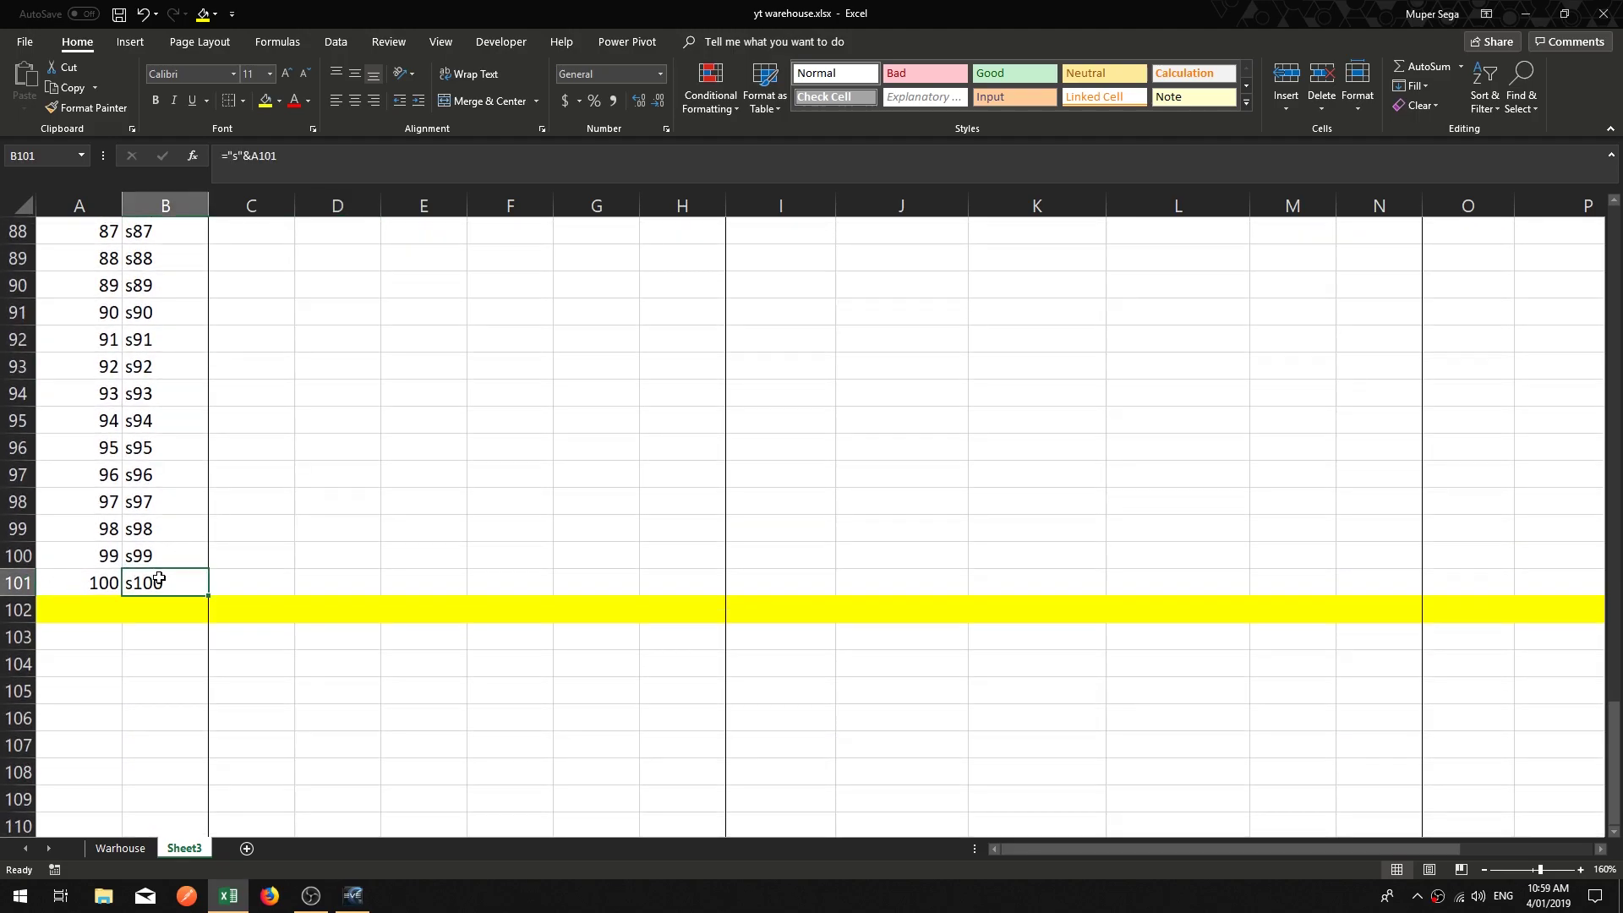